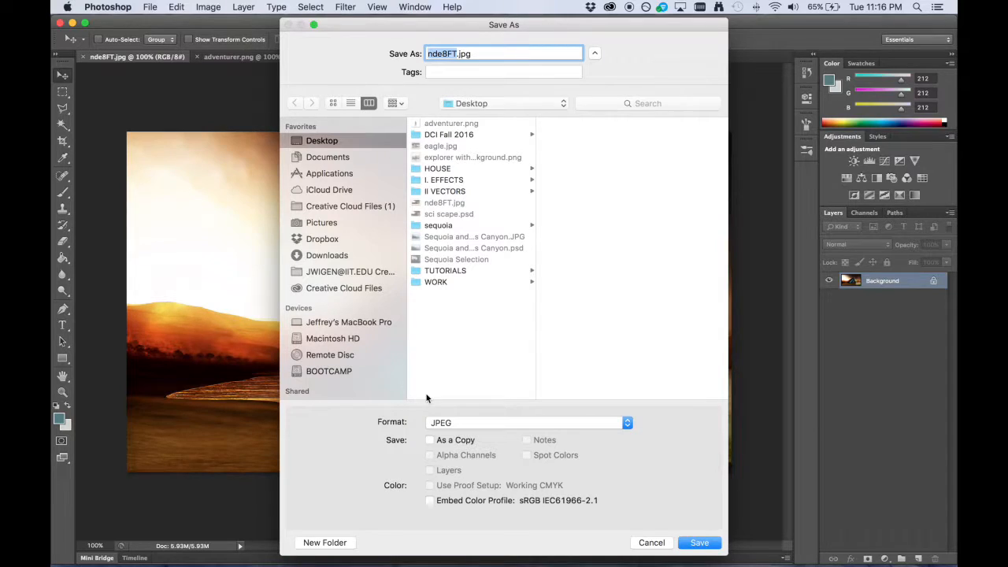
Save the landscape image as a Photoshop-format file named Sci Cubeship on the Desktop.
left_click(475, 422)
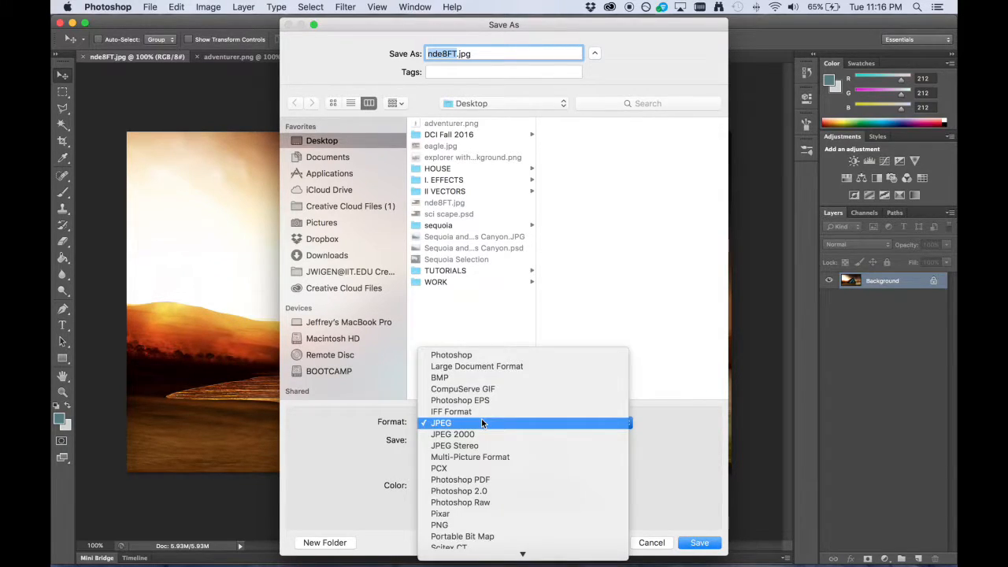
left_click(465, 359)
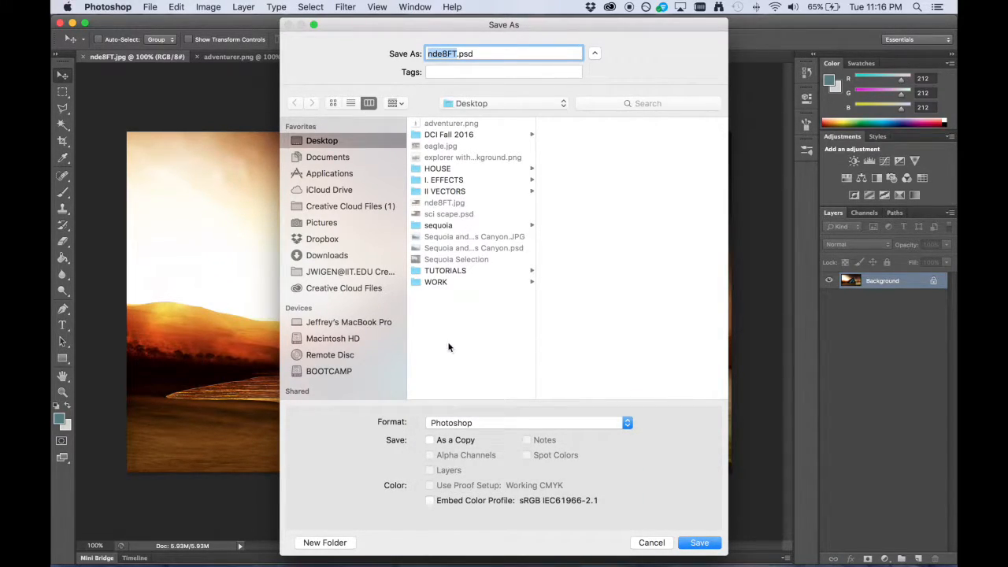
type("Sci Cubeship")
left_click(702, 543)
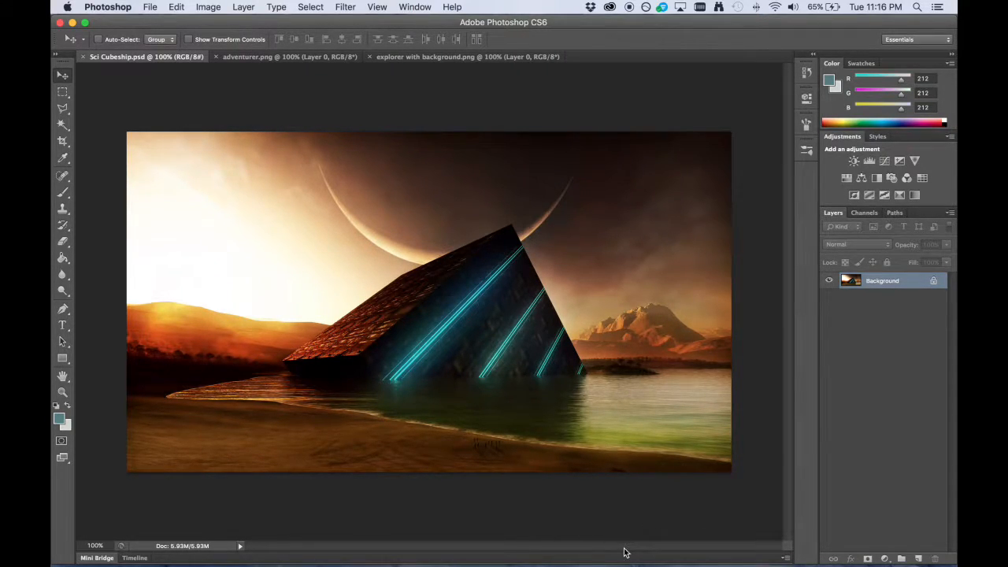
Convert the background into a layer named Base Image, duplicate it, and hide the original layer.
double_click(900, 284)
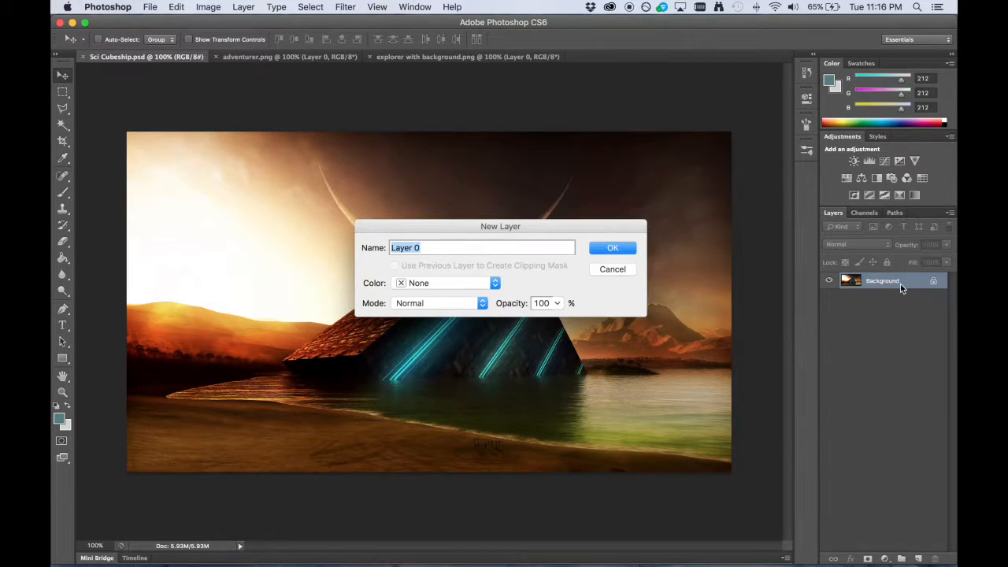
type("Base Image")
left_click(612, 249)
key("super+j")
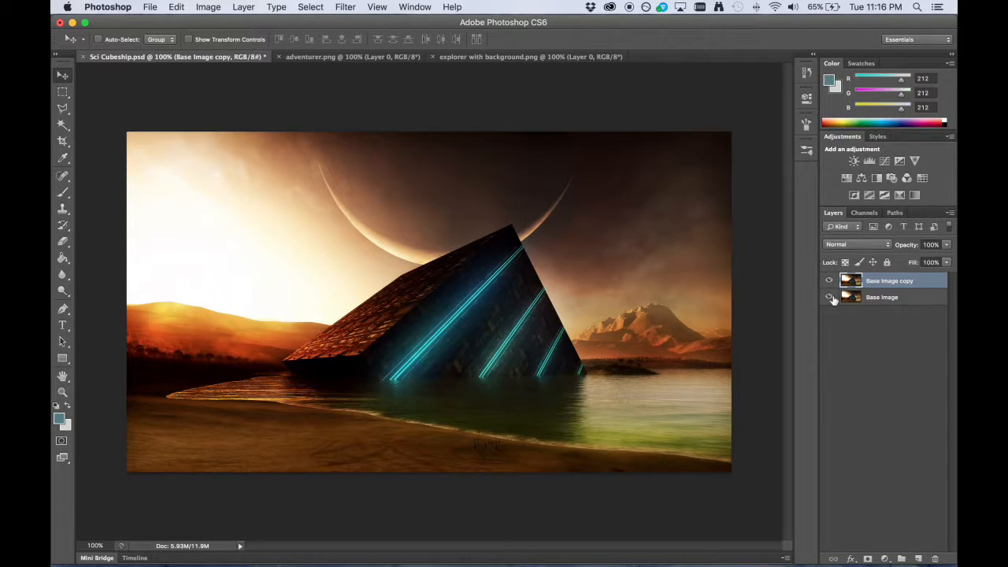
left_click(828, 296)
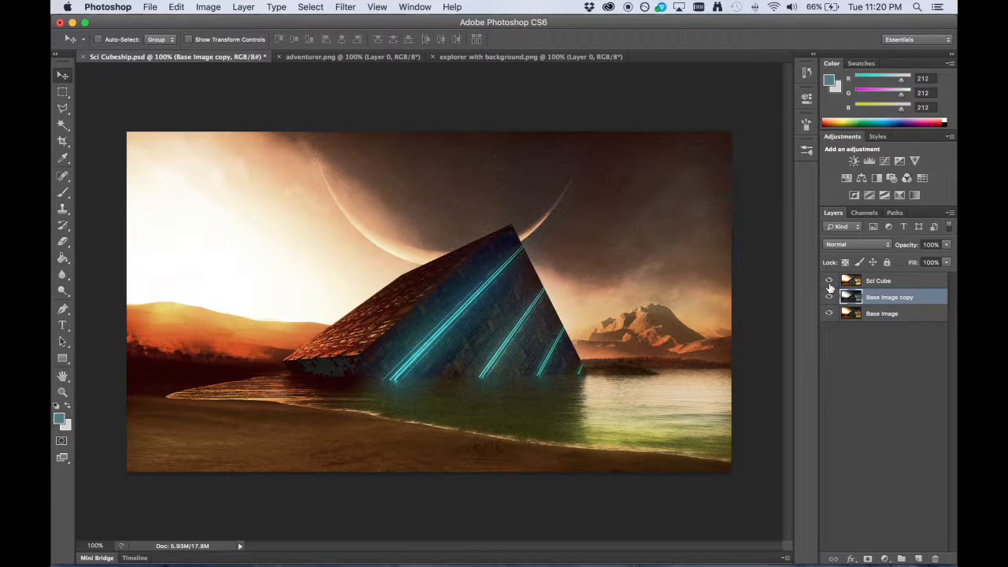
With the Sci Cube layer temporarily hidden, reduce the Base Image copy layer's opacity to 47%.
left_click(829, 281)
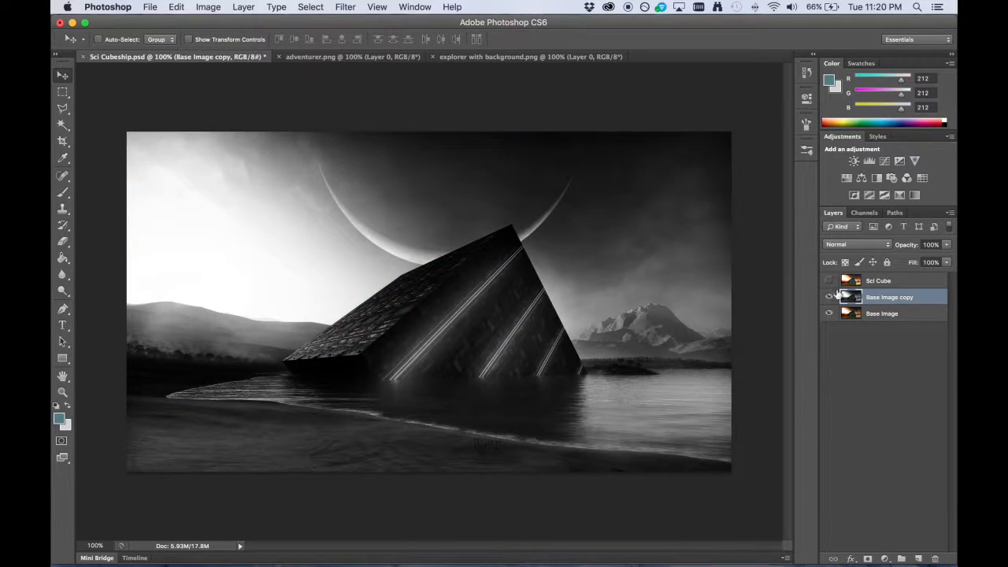
left_click(947, 261)
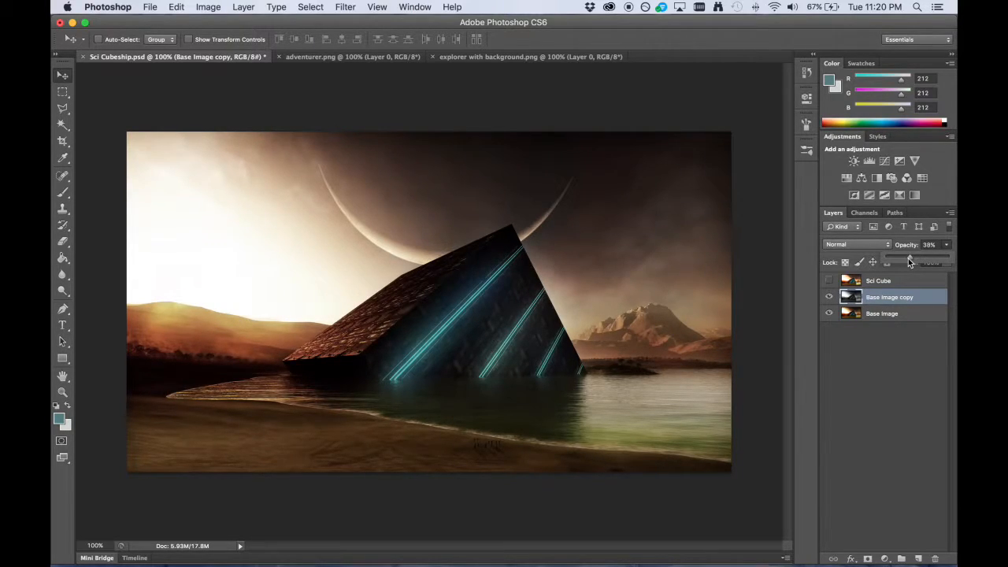
left_click_drag(907, 259, 917, 262)
left_click(828, 281)
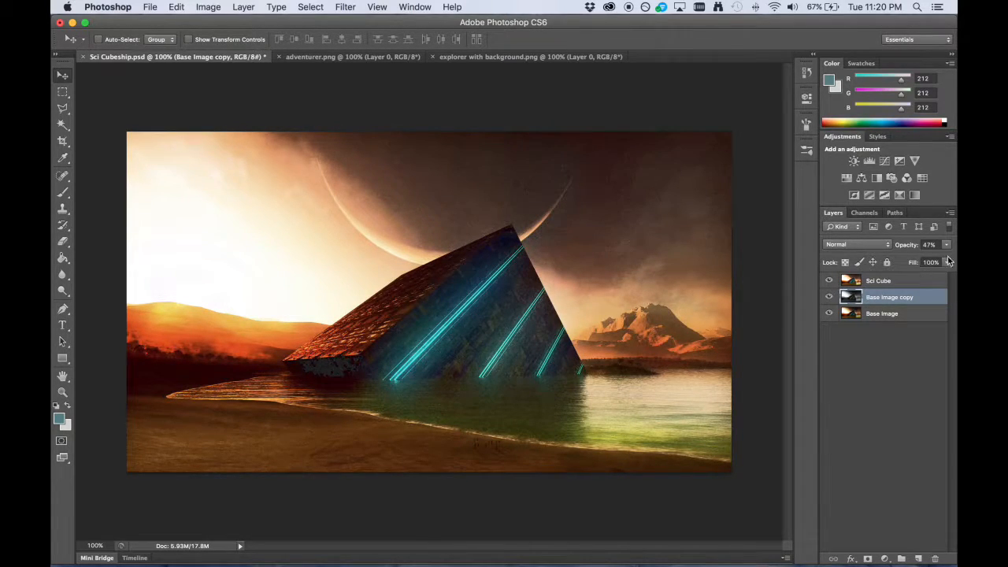
Lower the Sci Cube layer's opacity to about 61% and readjust the opacity of the Base Image copy layer.
left_click(900, 281)
left_click_drag(948, 244, 927, 262)
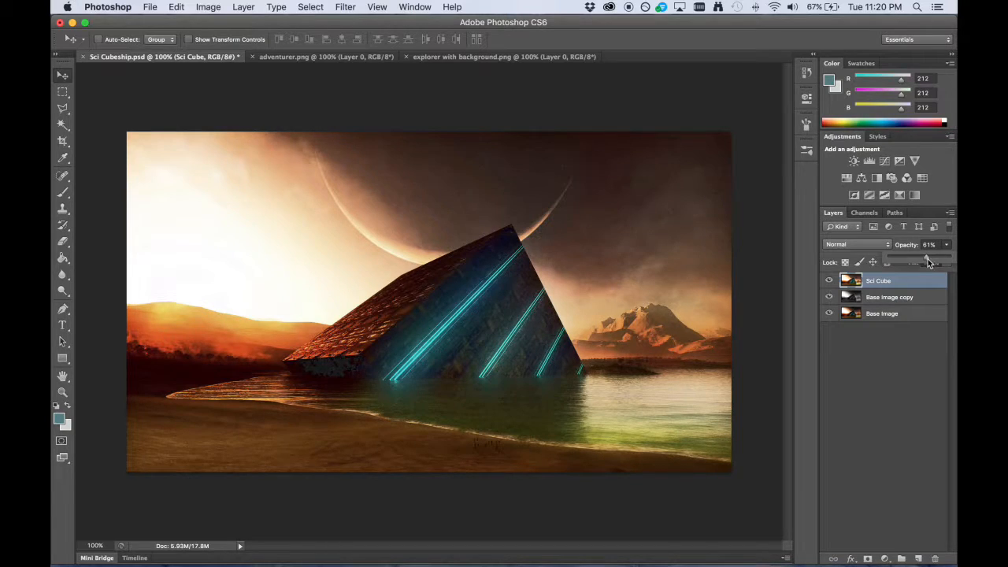
left_click(885, 297)
left_click(947, 245)
mouse_move(936, 261)
left_mouse_down()
mouse_move(949, 261)
mouse_move(919, 261)
left_mouse_up()
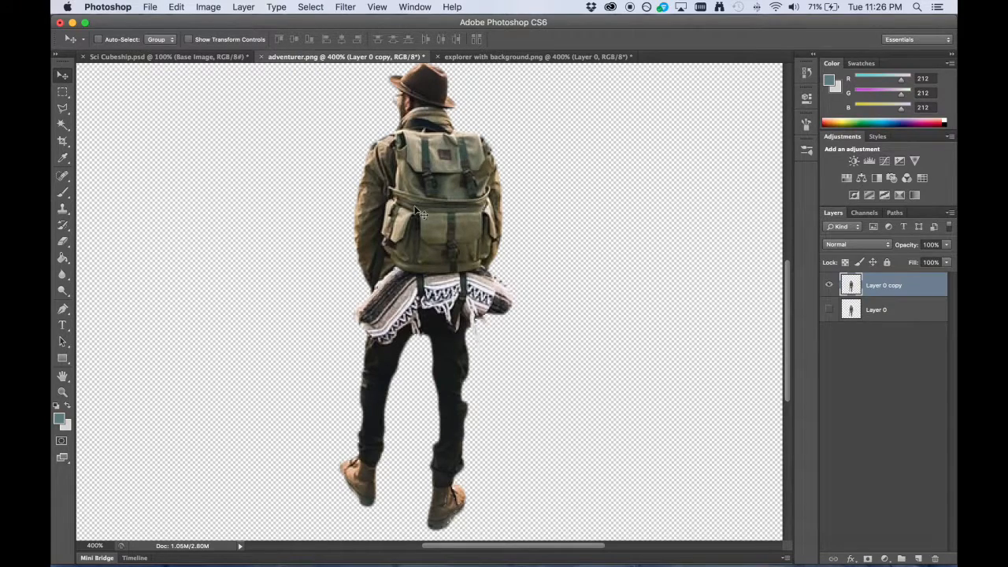
Copy the backpacker from adventurer.png into Sci Cubeship.psd and place him on the shore below the mountain, with his feet past the image edge.
left_click_drag(440, 221, 288, 213)
left_click_drag(467, 322, 536, 375)
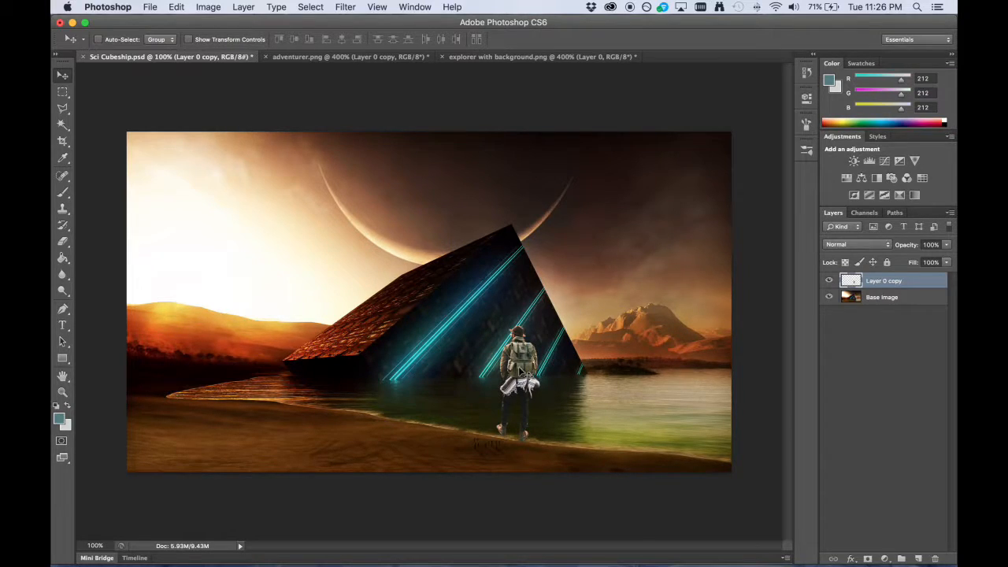
left_click_drag(526, 370, 619, 430)
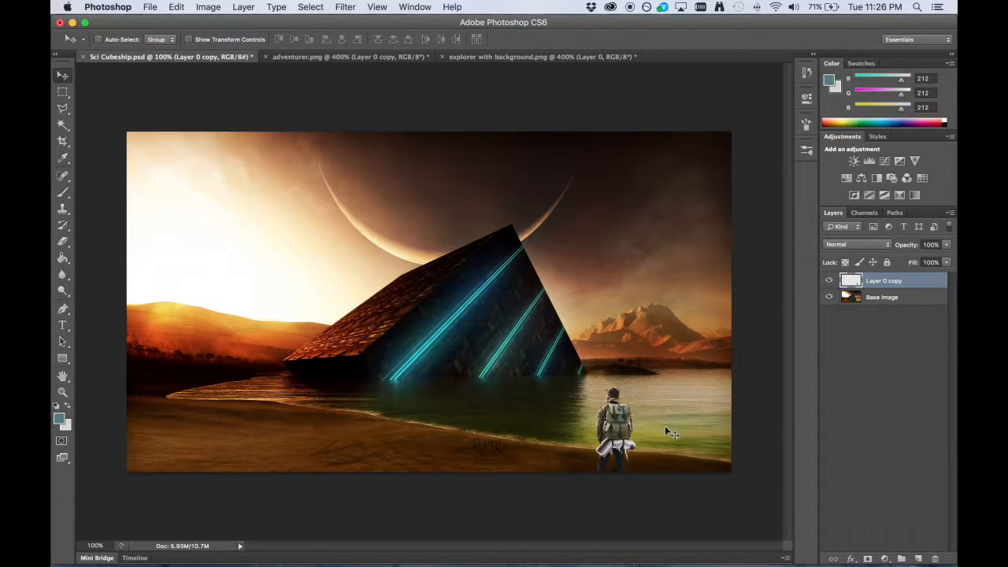
Apply a Brightness/Contrast adjustment to the backpacker layer with brightness -39 and contrast 21, comparing it against the original in the preview.
left_click(208, 8)
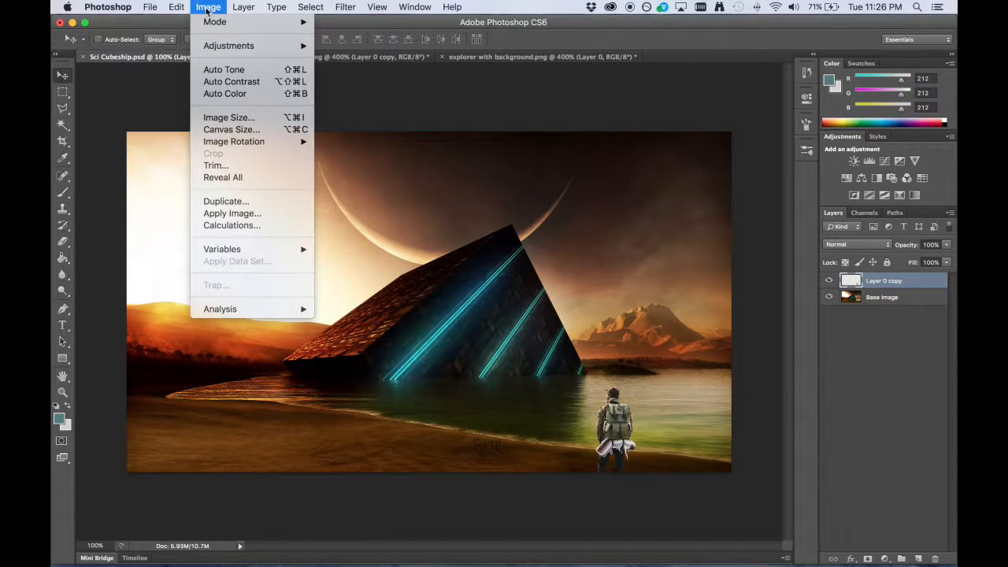
mouse_move(233, 48)
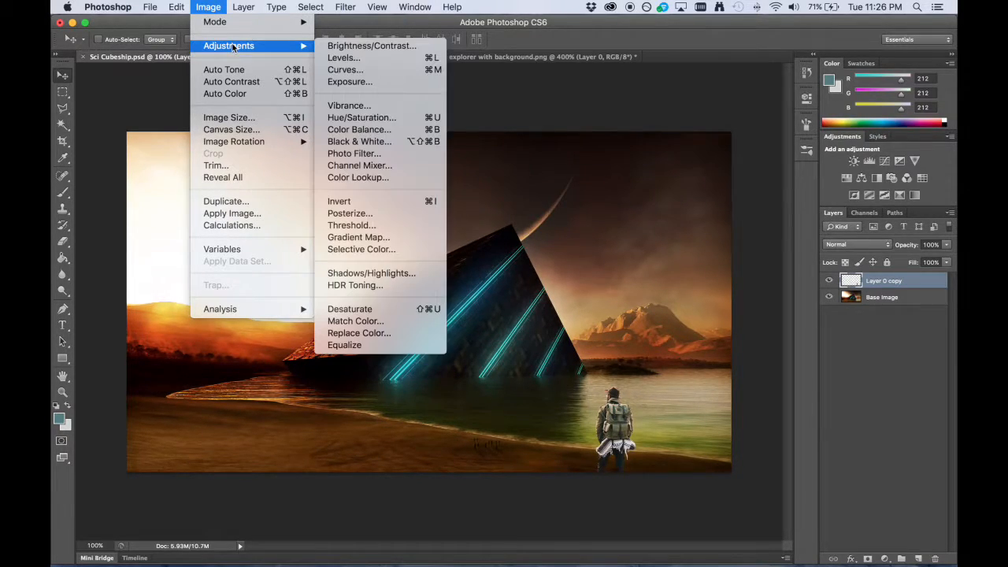
left_click(370, 46)
left_click_drag(453, 322, 465, 323)
left_click_drag(452, 289, 436, 290)
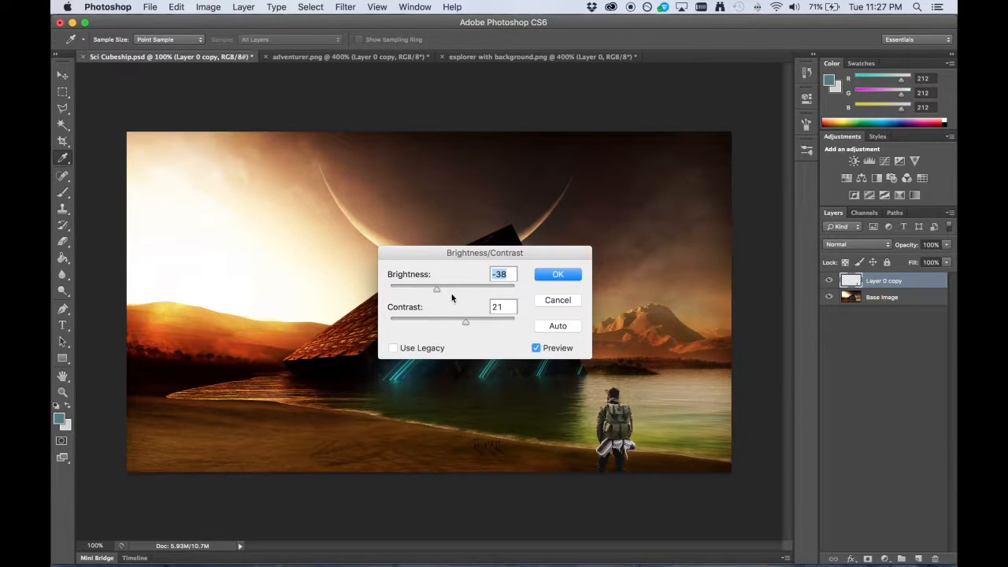
left_click_drag(437, 291, 435, 291)
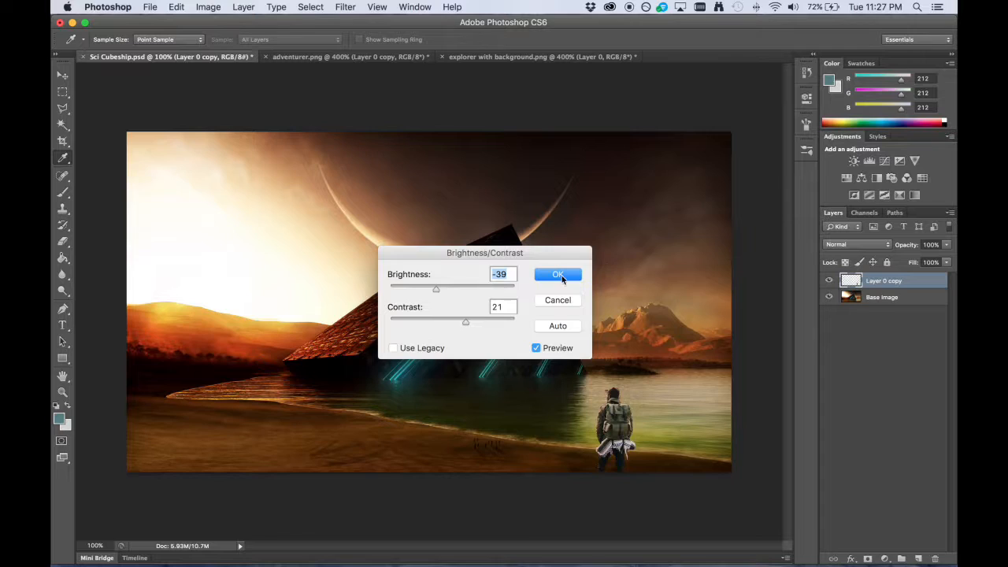
left_click(536, 347)
left_click(537, 348)
left_click(564, 275)
key("v")
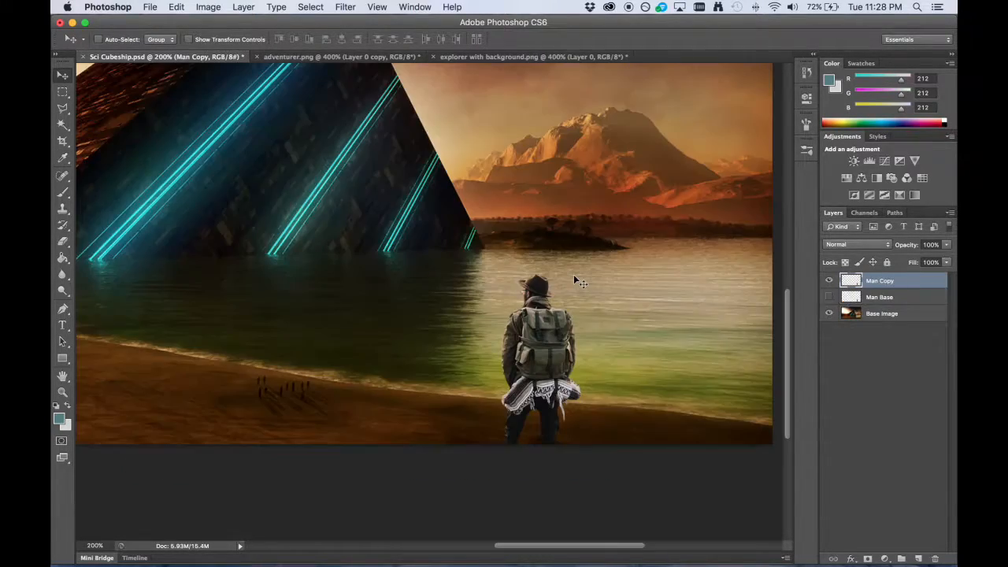
Duplicate the Man Copy layer and apply a Motion Blur to the duplicate with angle 0° and distance 28 pixels.
scroll(573, 274, "right", 2)
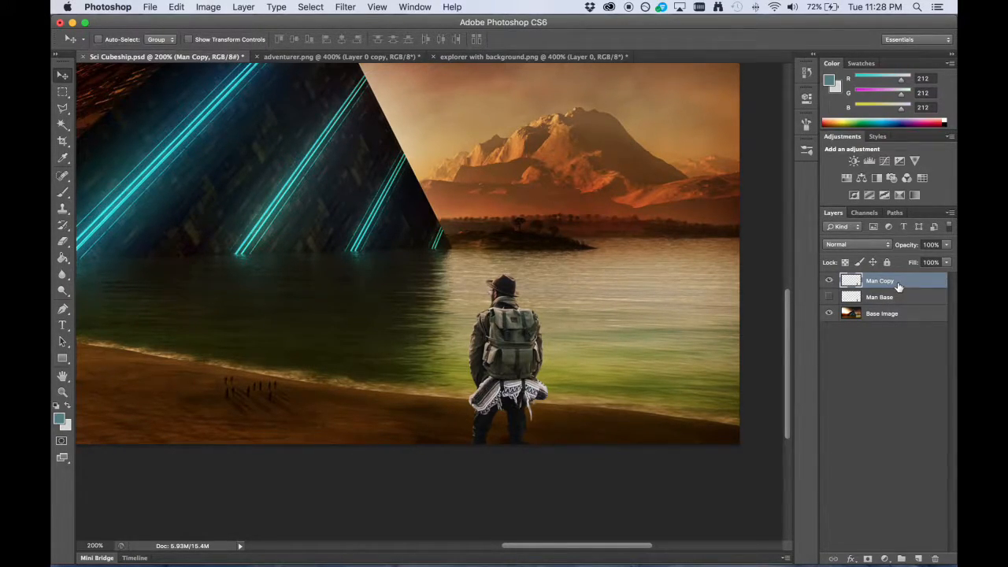
key("super+j")
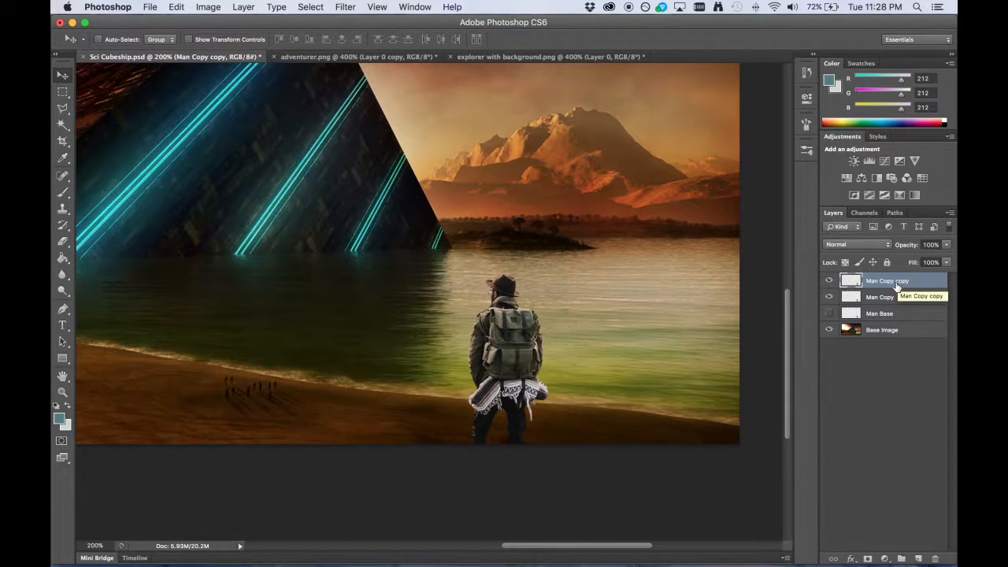
left_click(335, 10)
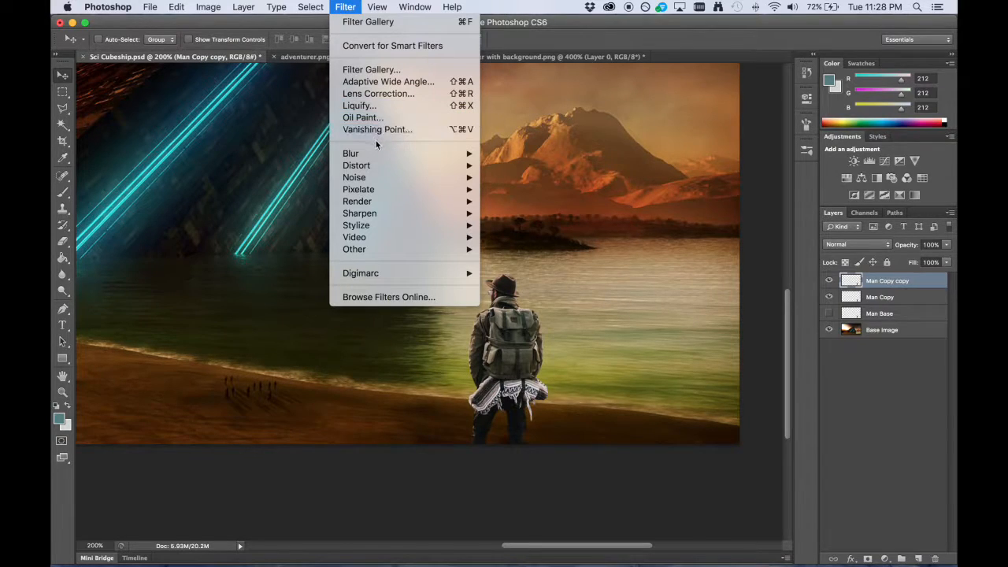
mouse_move(386, 153)
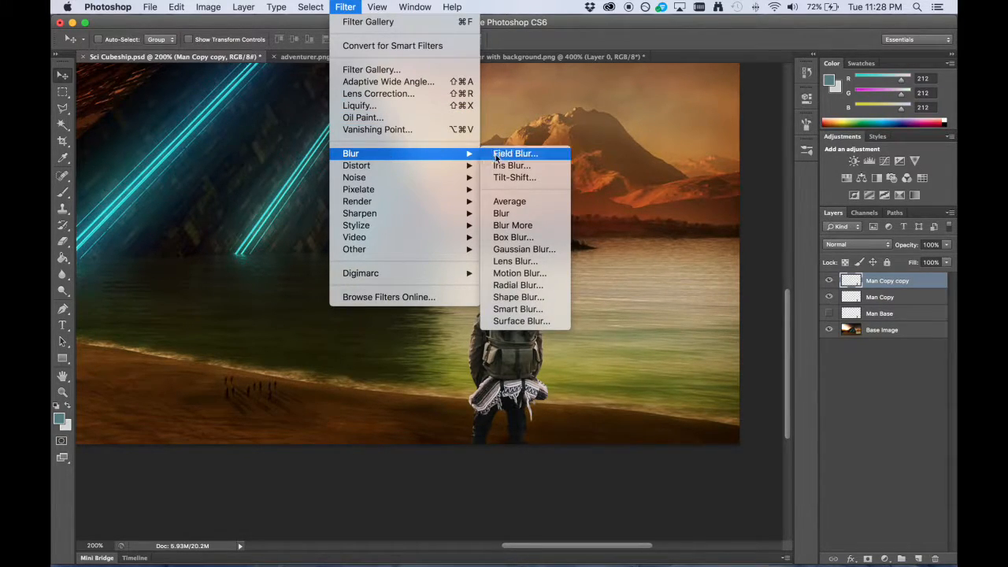
left_click(520, 275)
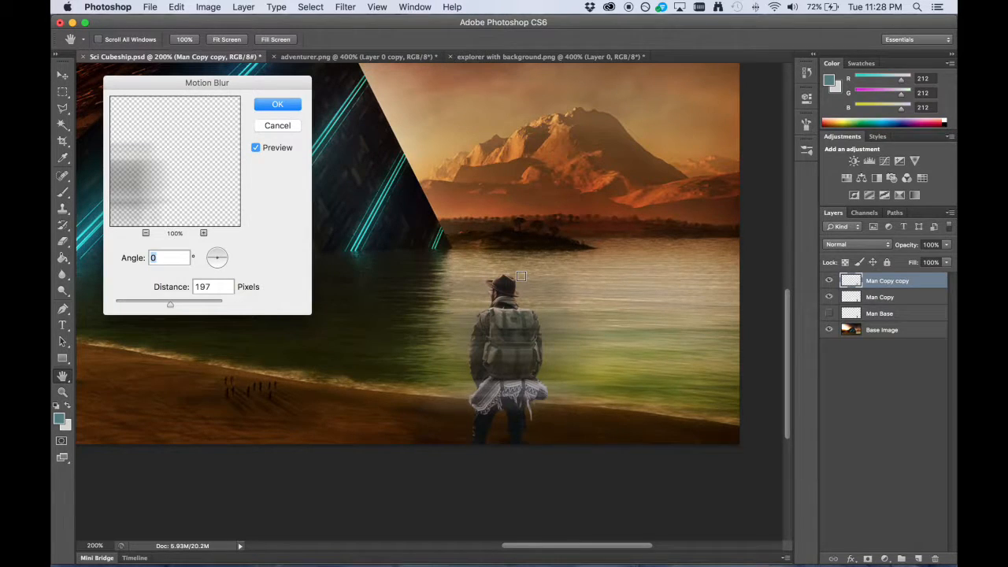
left_click_drag(259, 88, 364, 107)
mouse_move(261, 193)
left_mouse_down()
mouse_move(315, 182)
mouse_move(307, 196)
left_mouse_up()
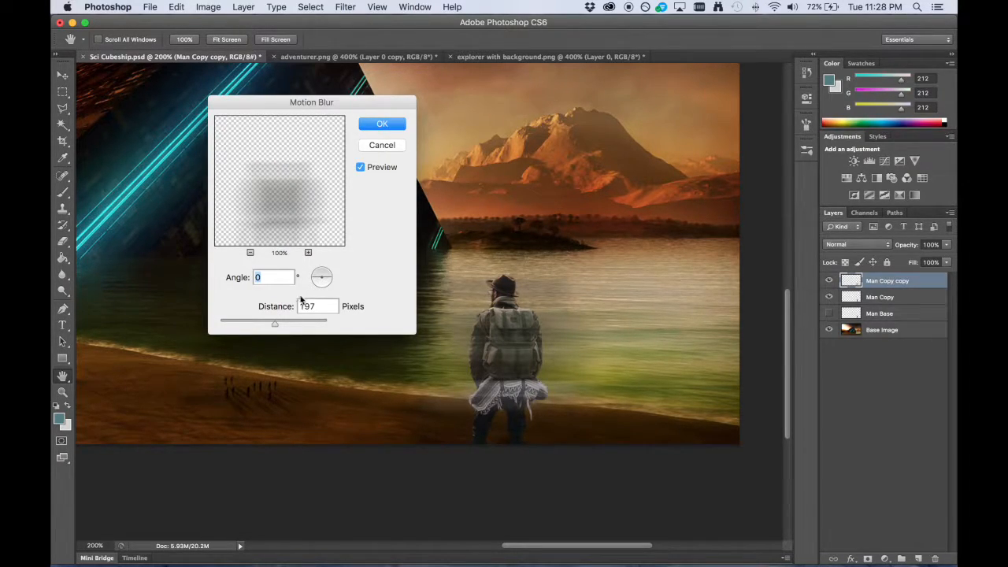
left_click_drag(276, 329, 231, 328)
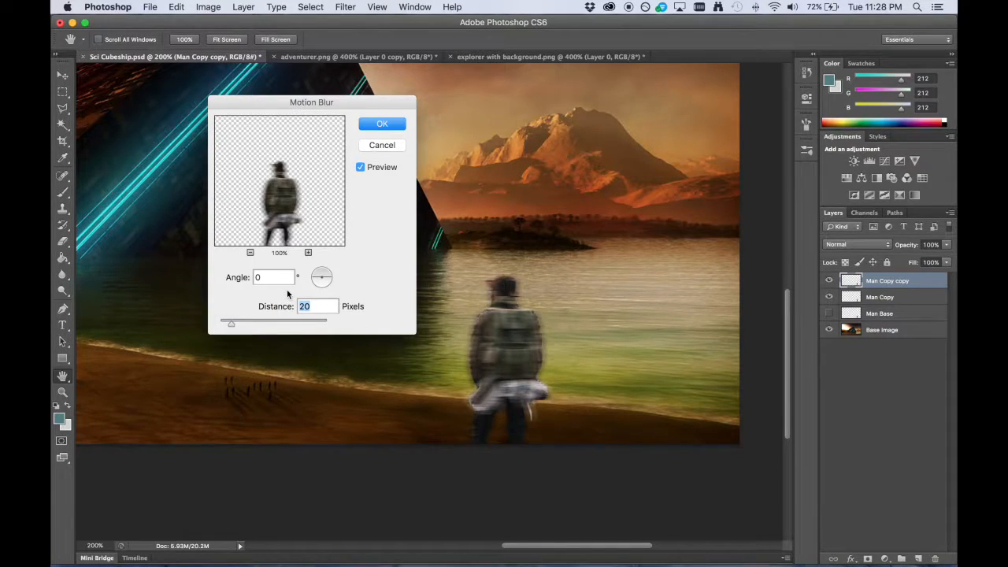
left_click_drag(232, 323, 234, 324)
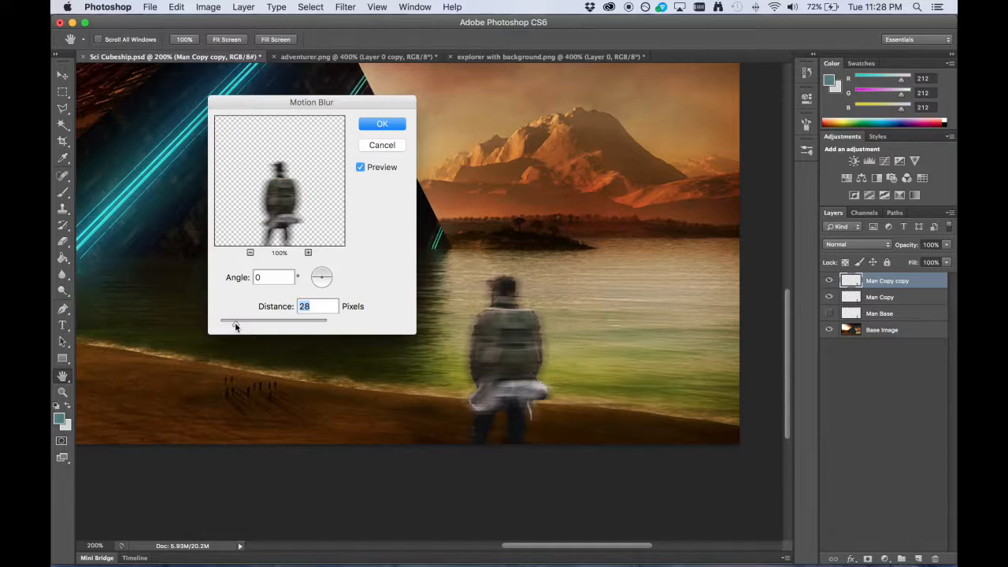
left_click(382, 128)
Move the blurred Man Copy copy layer below Man Copy and reduce Man Copy's opacity to 48%.
left_click_drag(905, 281, 892, 303)
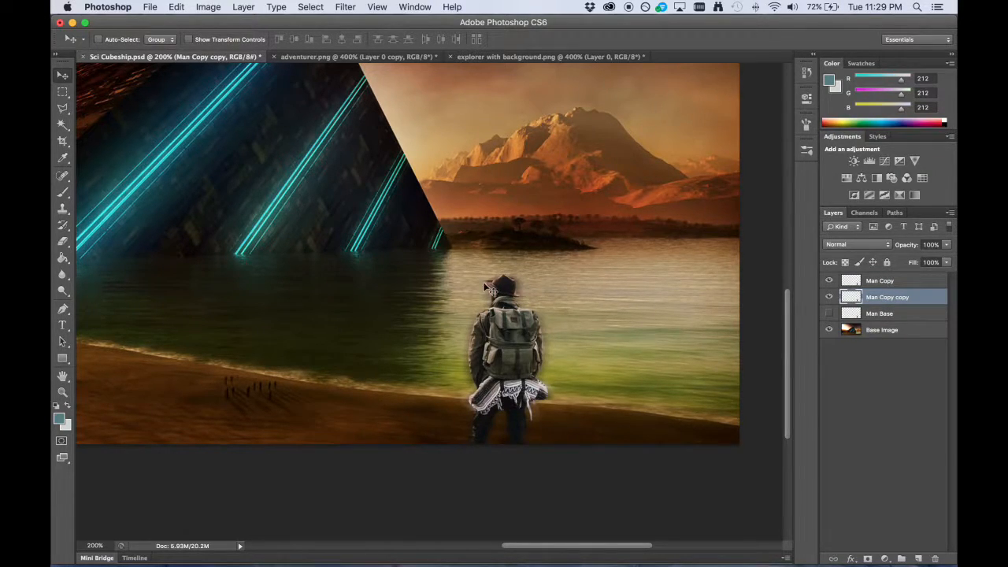
left_click(882, 281)
left_click_drag(946, 245, 916, 260)
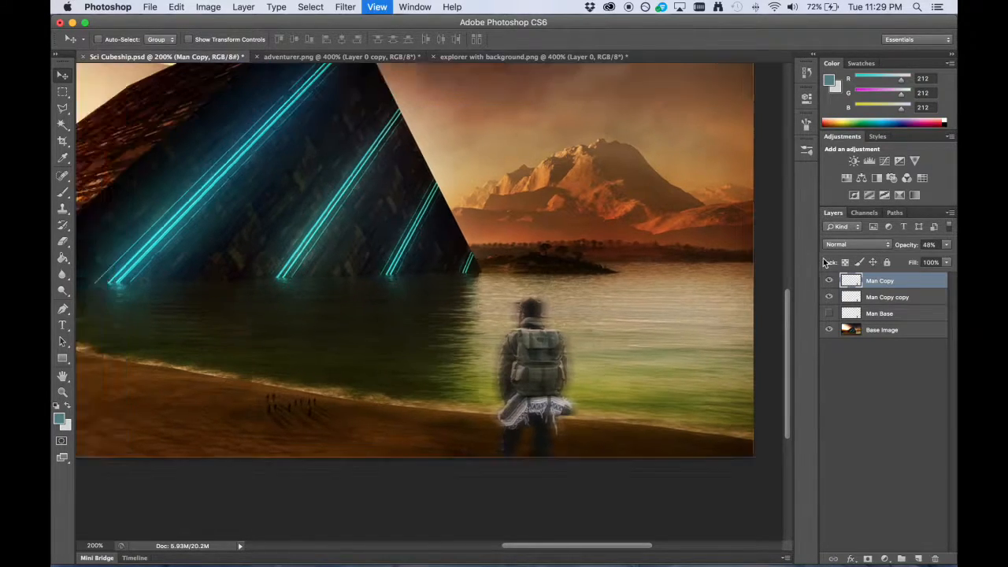
Apply a Gaussian Blur with a radius of 2.0 pixels to the Man Copy copy layer.
left_click(345, 6)
mouse_move(422, 160)
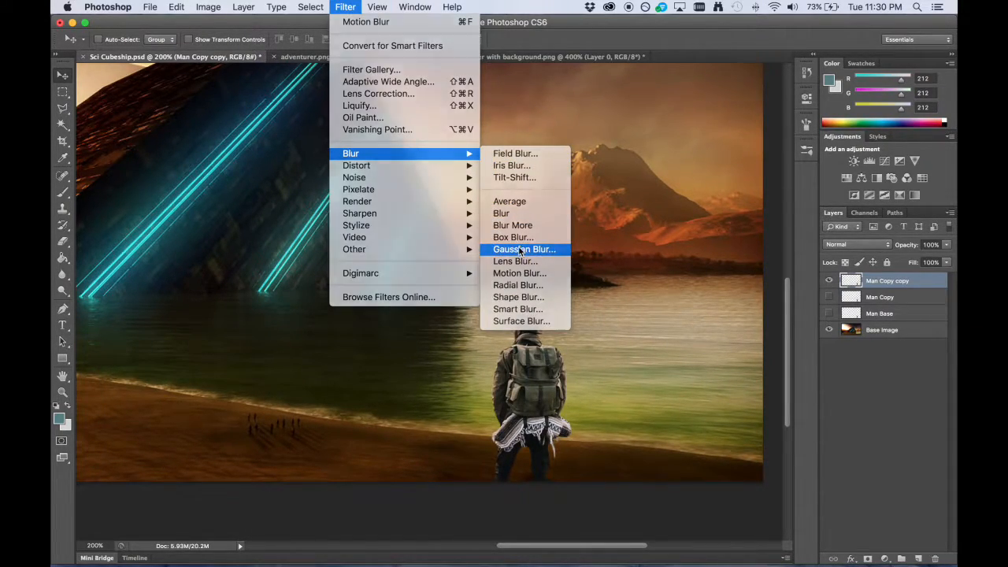
left_click(521, 249)
mouse_move(228, 313)
left_mouse_down()
mouse_move(265, 317)
mouse_move(220, 317)
left_mouse_up()
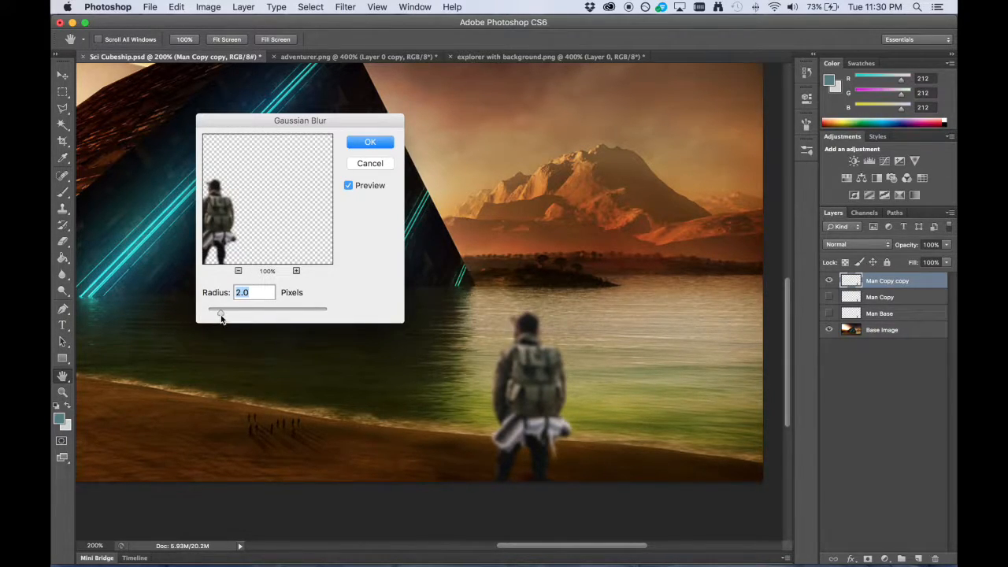
left_click(372, 143)
key("v")
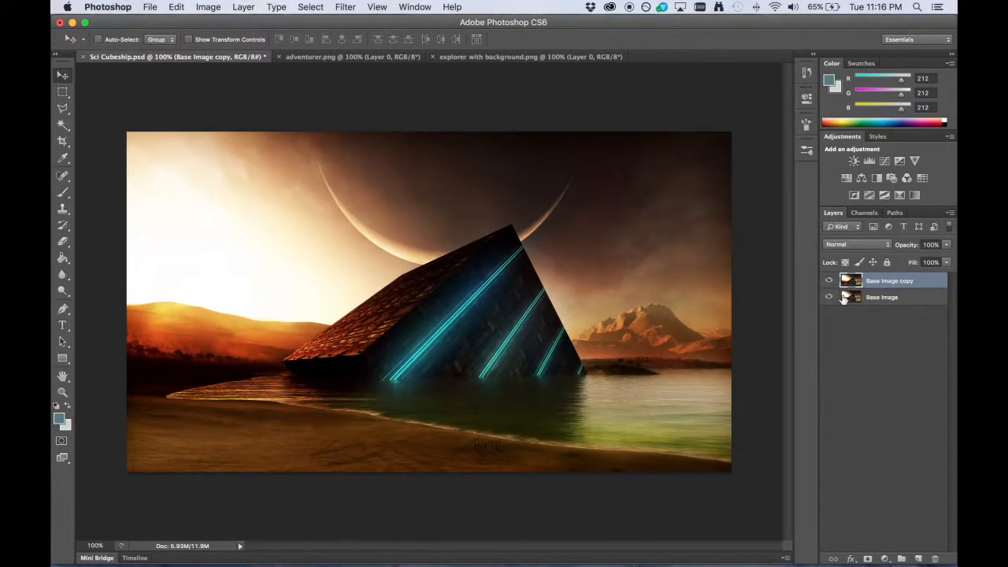
Hide the Base Image layer beneath its copy.
left_click(829, 297)
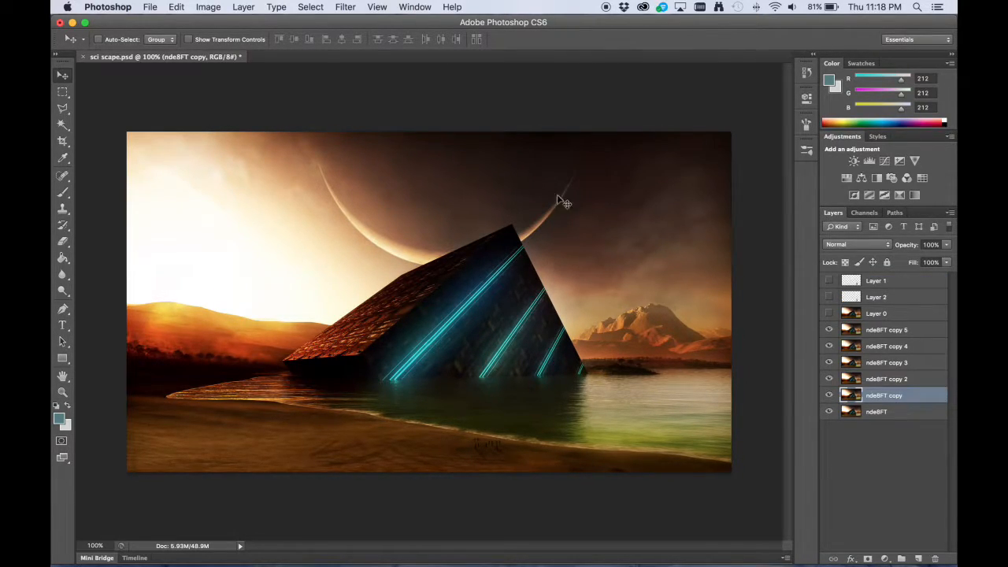
Open the Filter Gallery for the nde8FT copy layer, preview the Neon Glow and Stamp filters, and expand the Brush Strokes category.
left_click(345, 8)
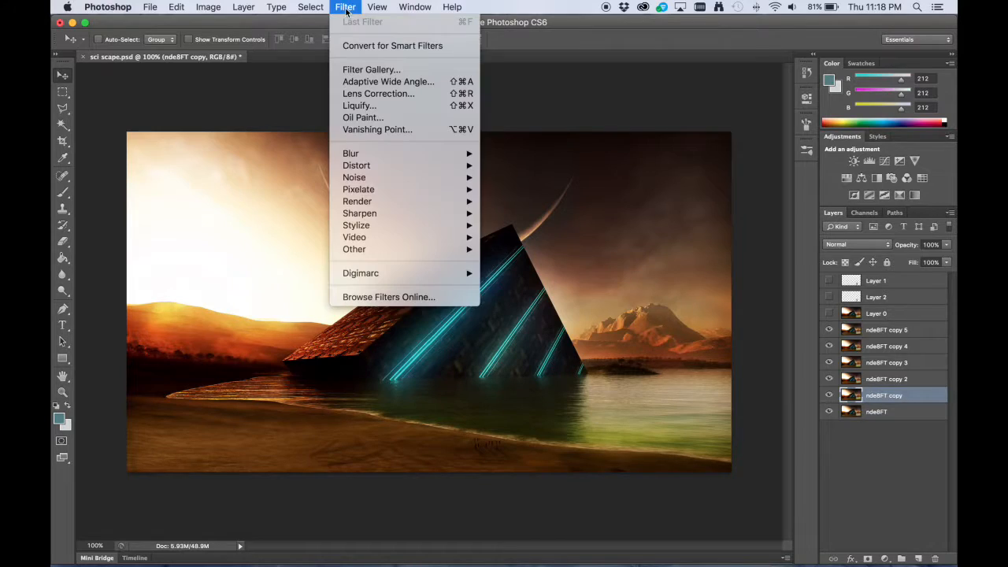
left_click(381, 71)
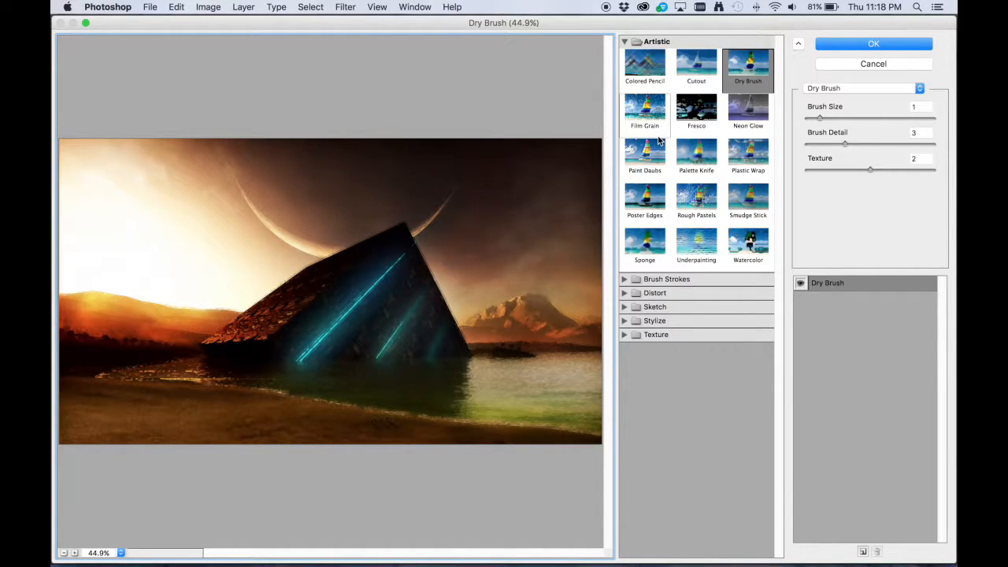
left_click(760, 117)
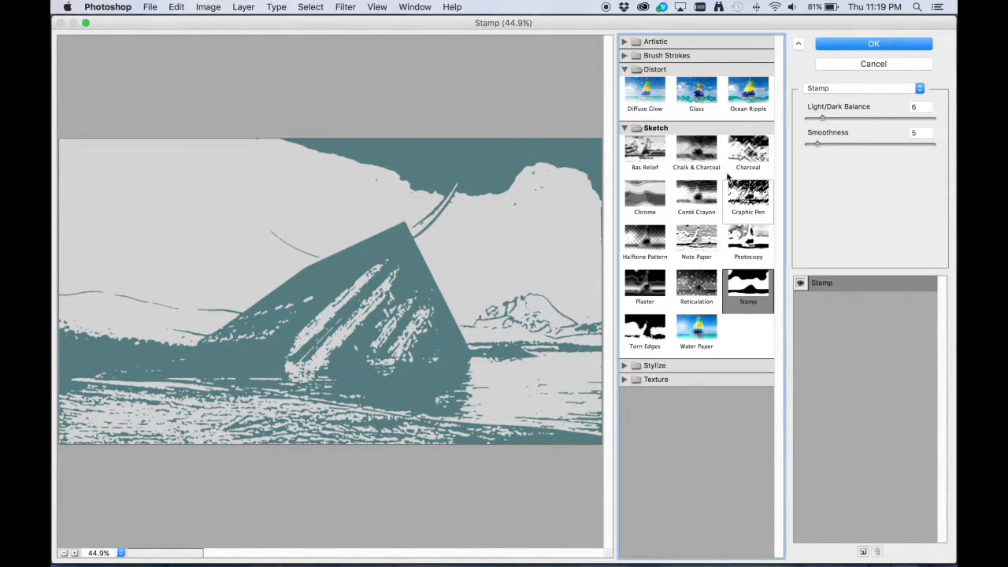
left_click(624, 55)
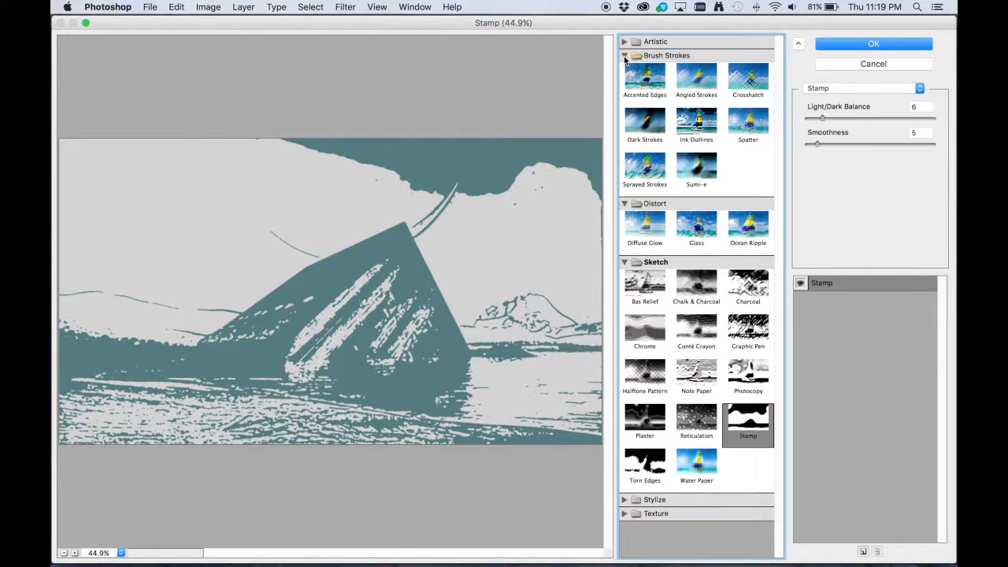
Choose the Glass distortion filter and set distortion 6, smoothness 4 and the Tiny Lens texture.
left_click(698, 224)
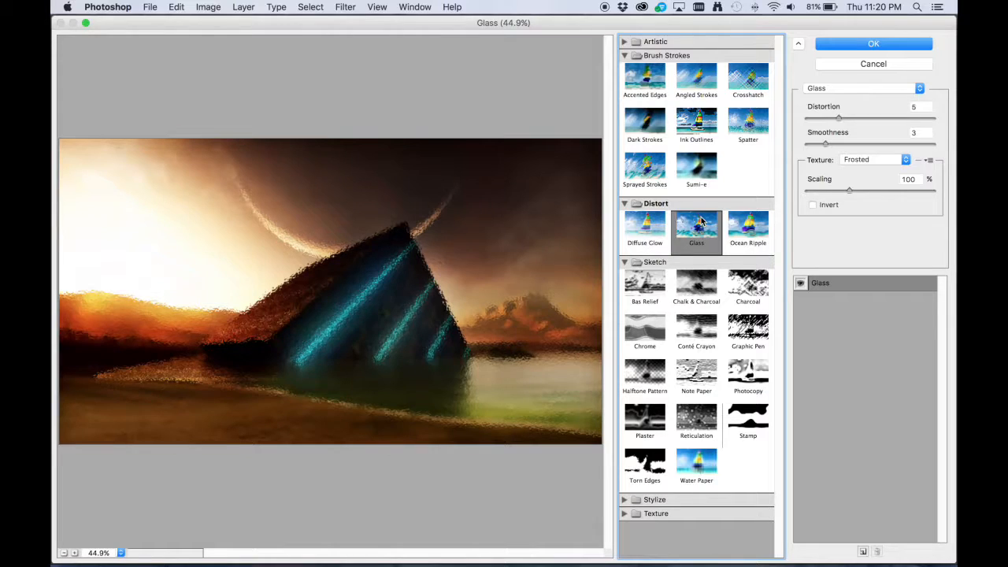
mouse_move(839, 118)
left_mouse_down()
mouse_move(873, 120)
mouse_move(819, 117)
left_mouse_up()
left_click(869, 161)
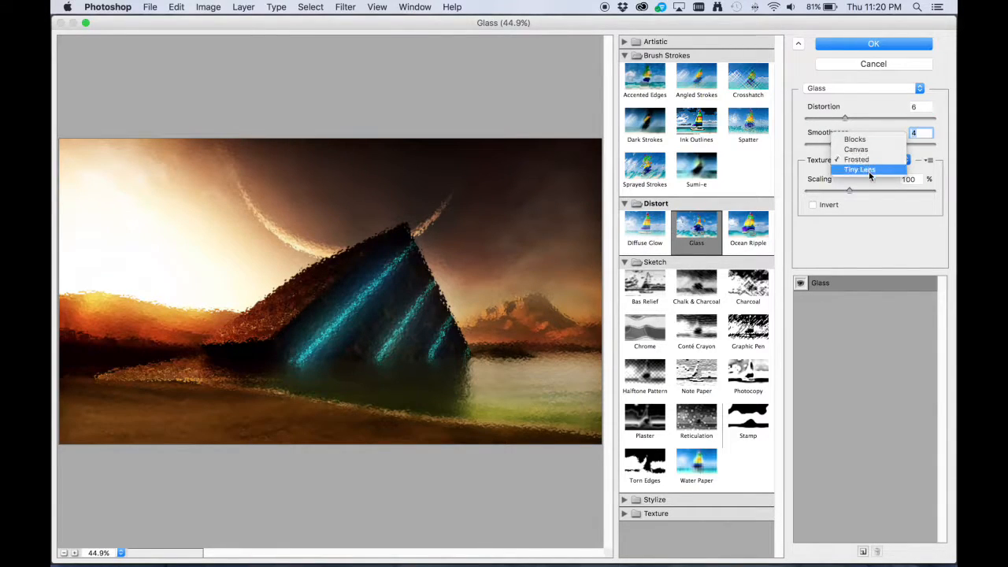
left_click(869, 170)
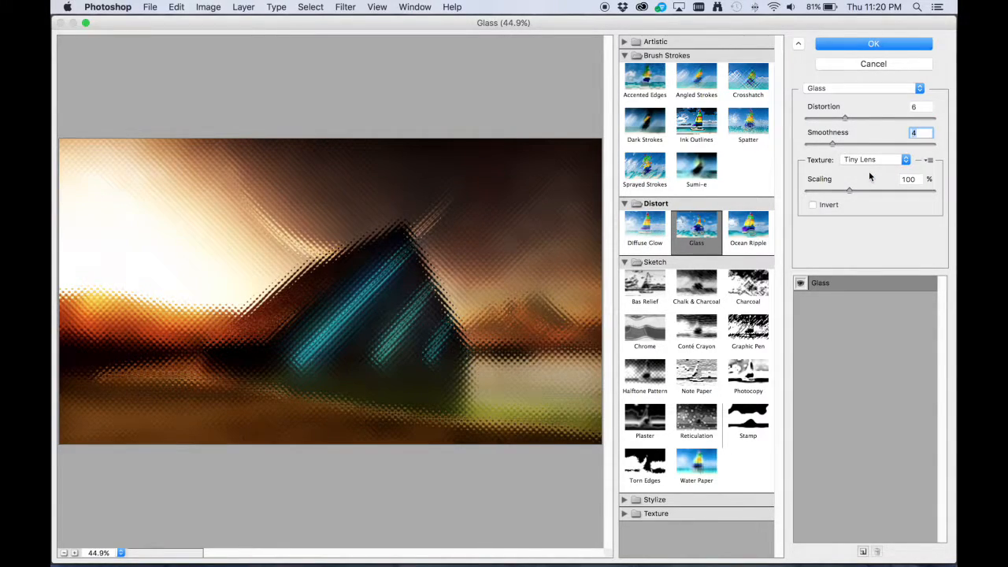
Compare the Blocks, Canvas and Frosted textures for the Glass filter, and settle on Tiny Lens with increased scaling.
left_click(872, 163)
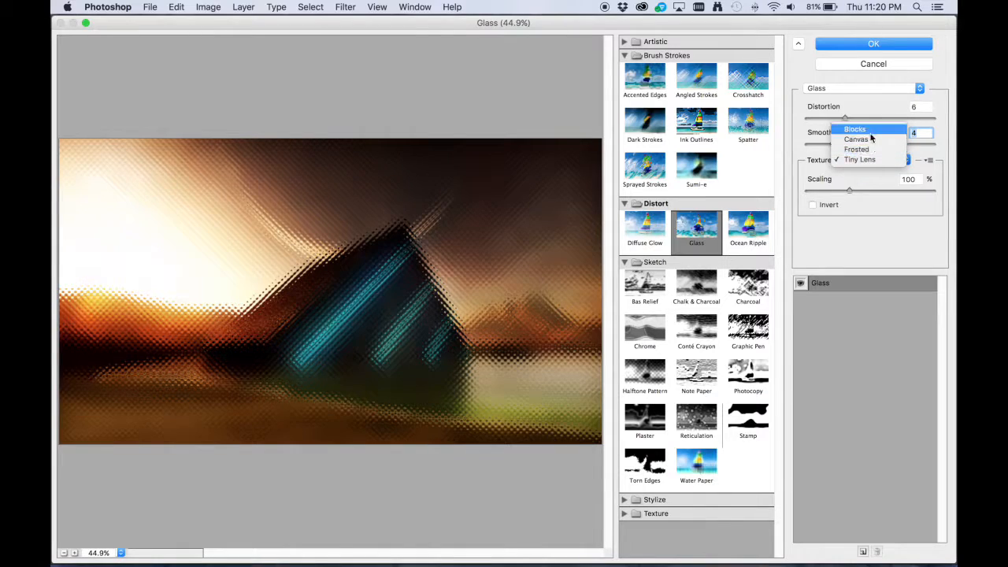
left_click(870, 131)
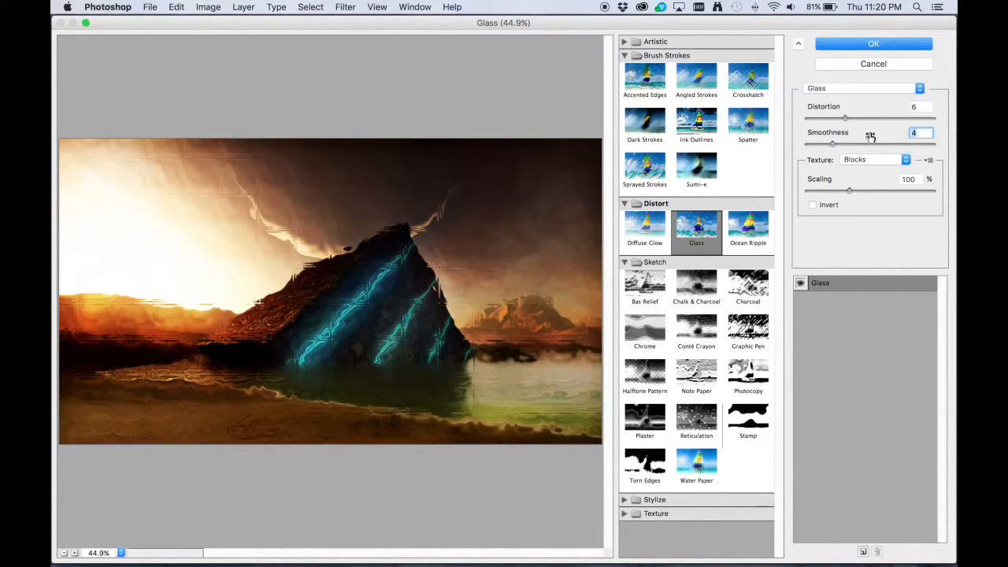
left_click(869, 161)
left_click(868, 170)
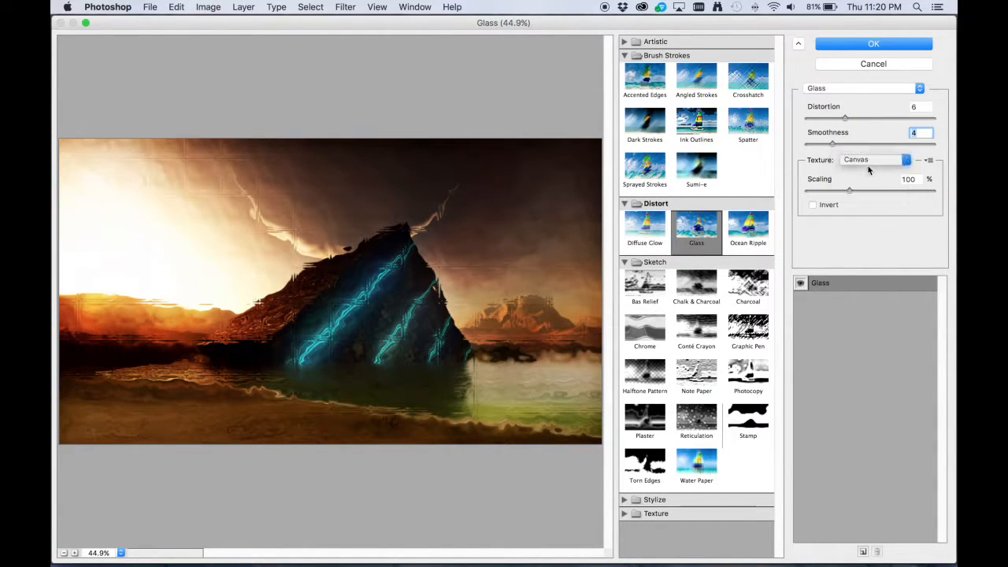
left_click(869, 160)
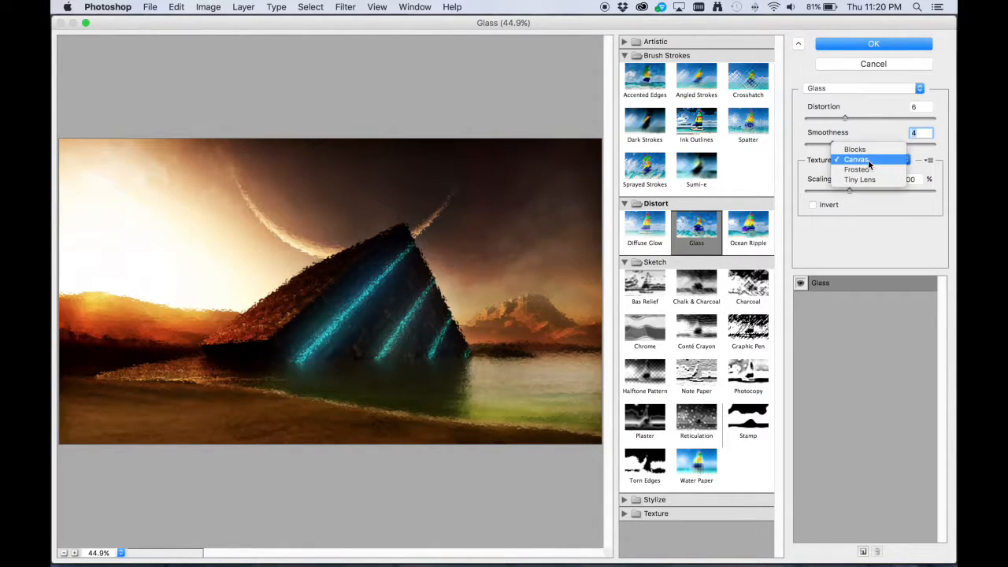
left_click(869, 170)
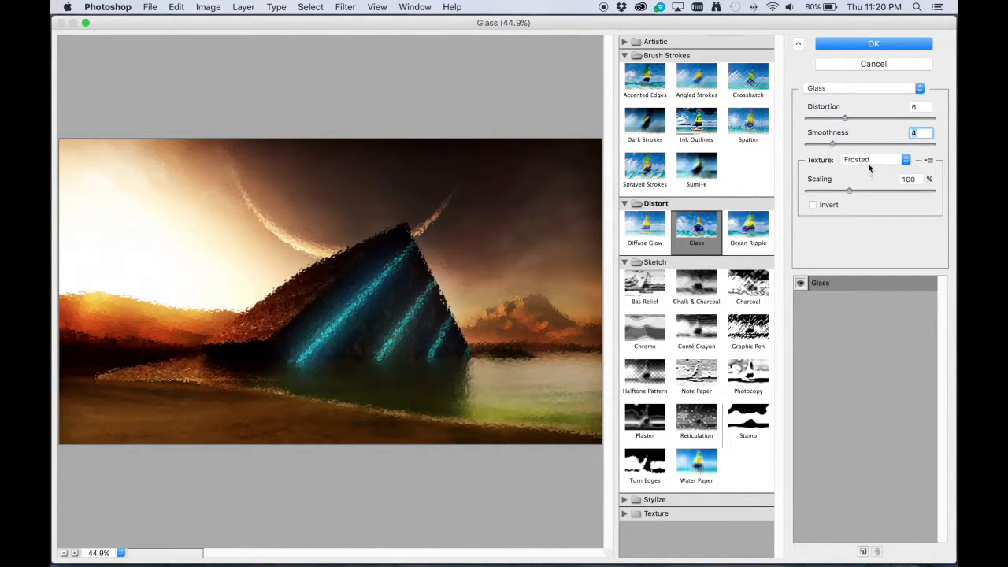
left_click(868, 159)
left_click(868, 172)
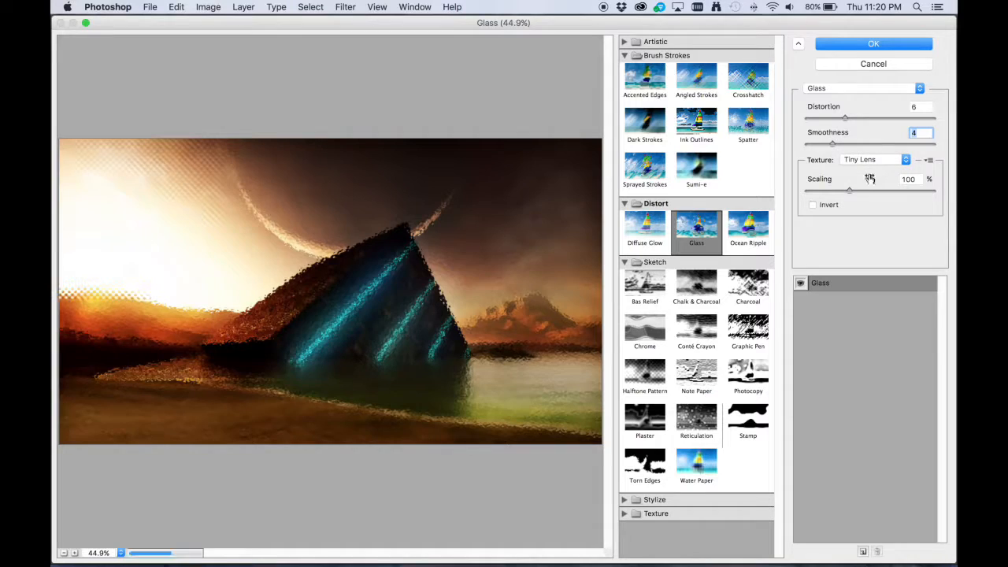
left_click_drag(848, 192, 895, 191)
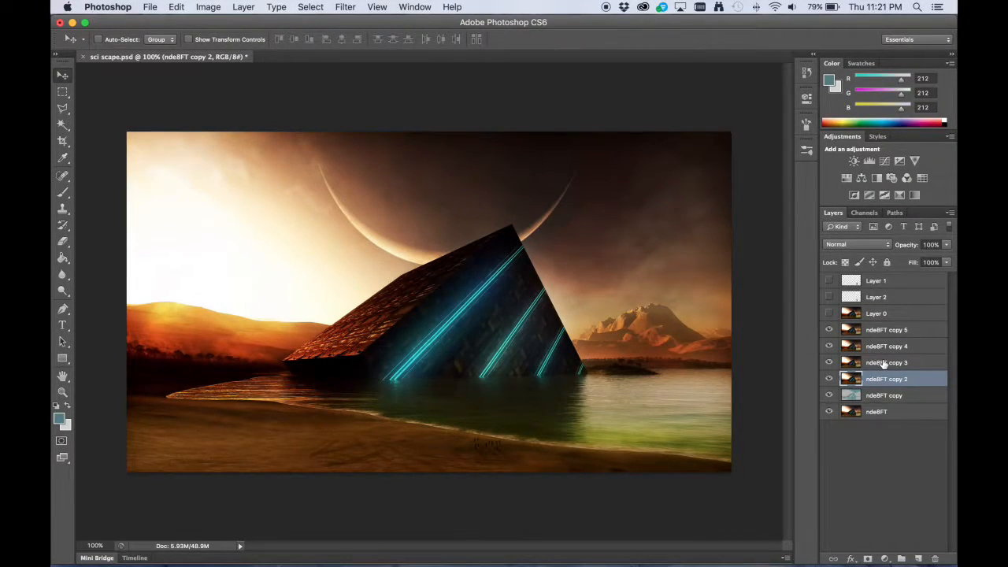
Open the Filter Gallery for nde8FT copy 3 and preview the Accented Edges, Fresco, Watercolor, Sponge and Neon Glow filters.
left_click(884, 363)
left_click(346, 7)
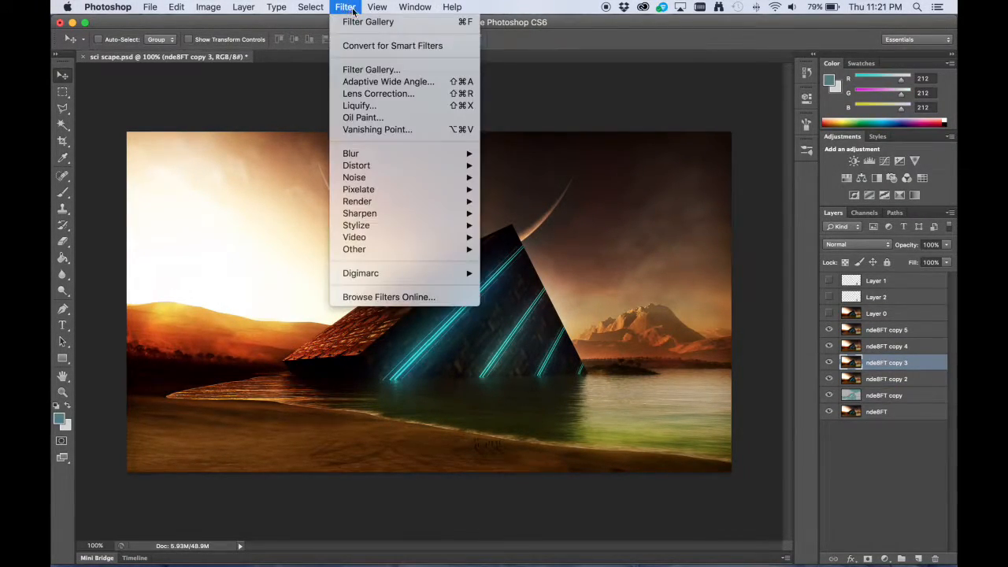
left_click(362, 65)
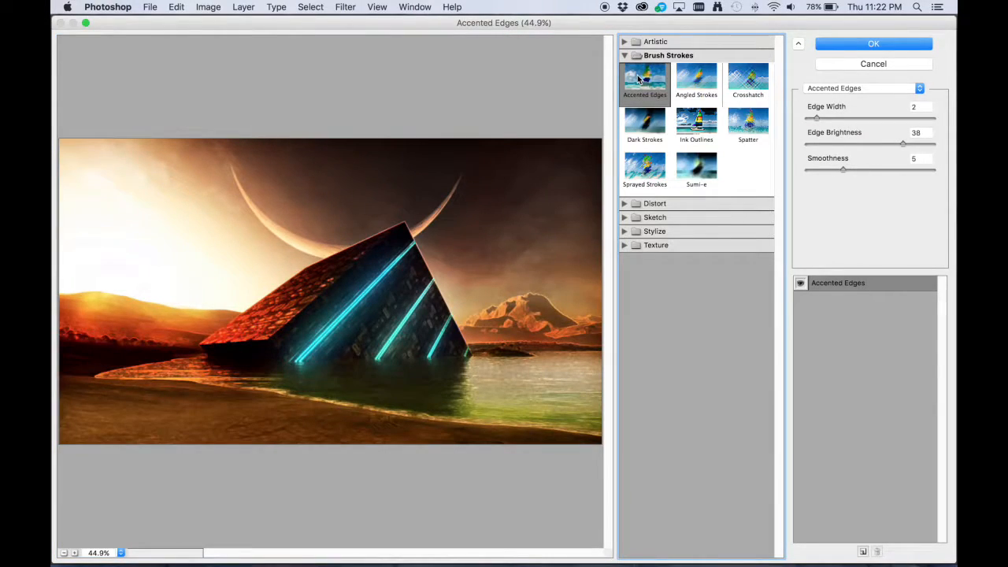
left_click(625, 44)
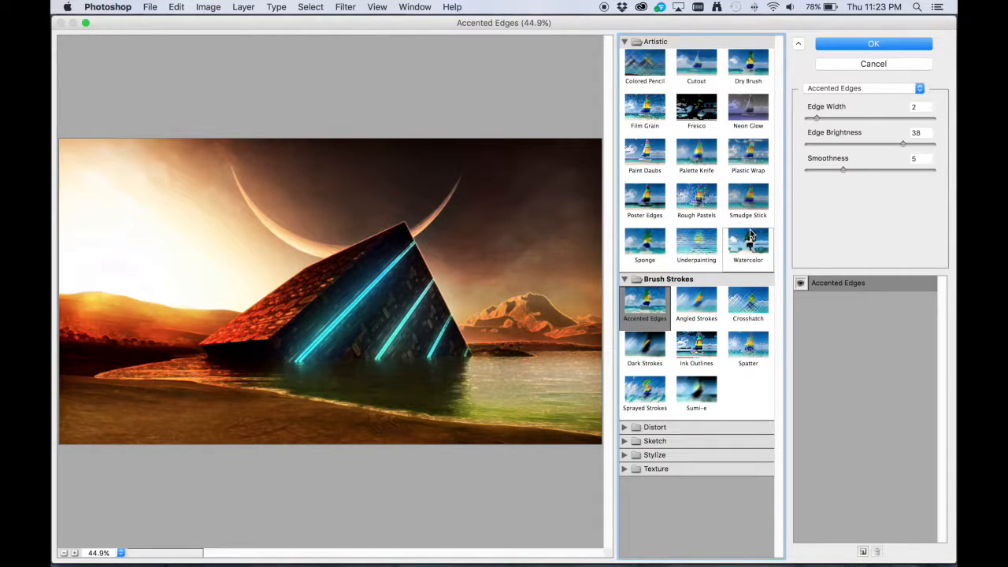
left_click(687, 107)
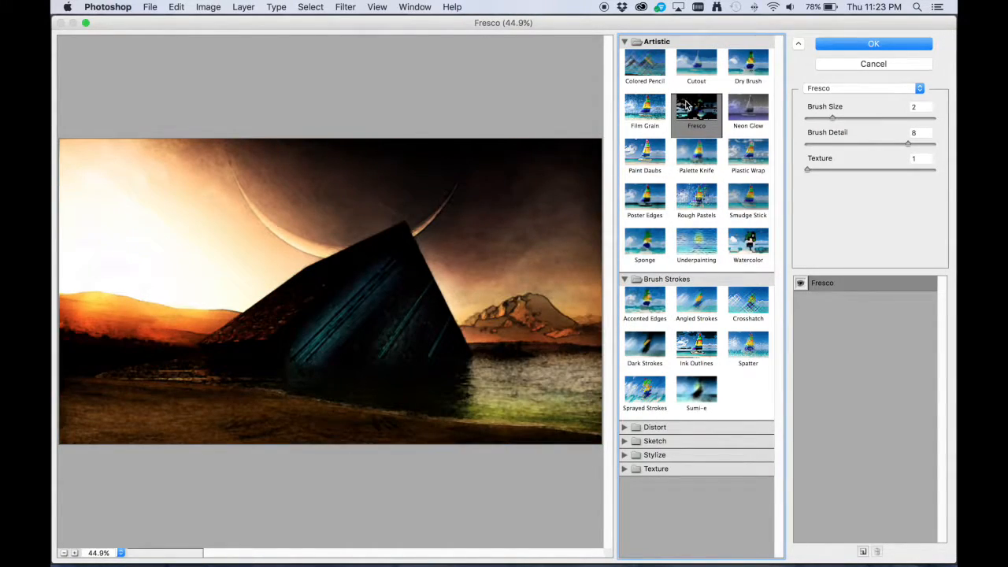
left_click(759, 255)
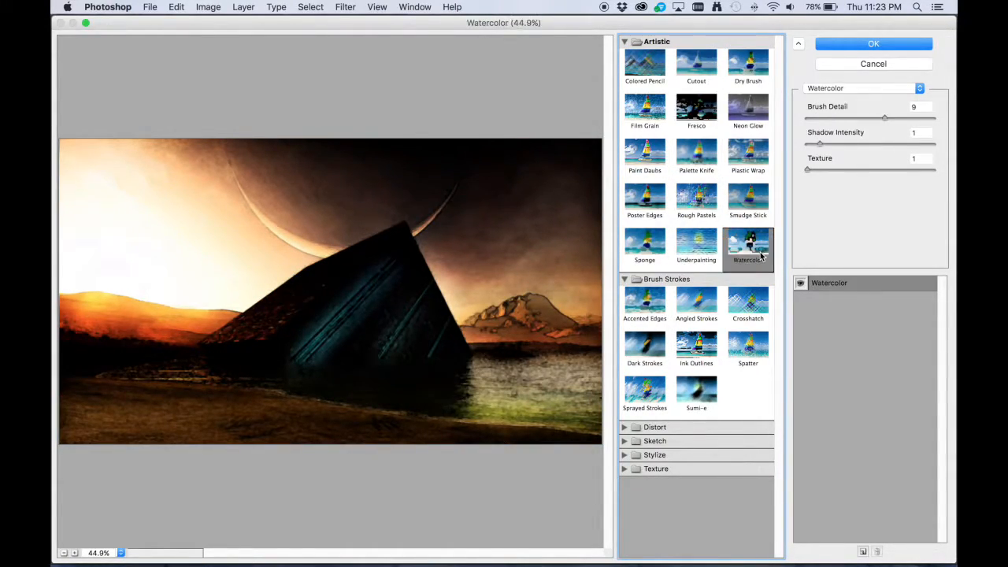
left_click(661, 248)
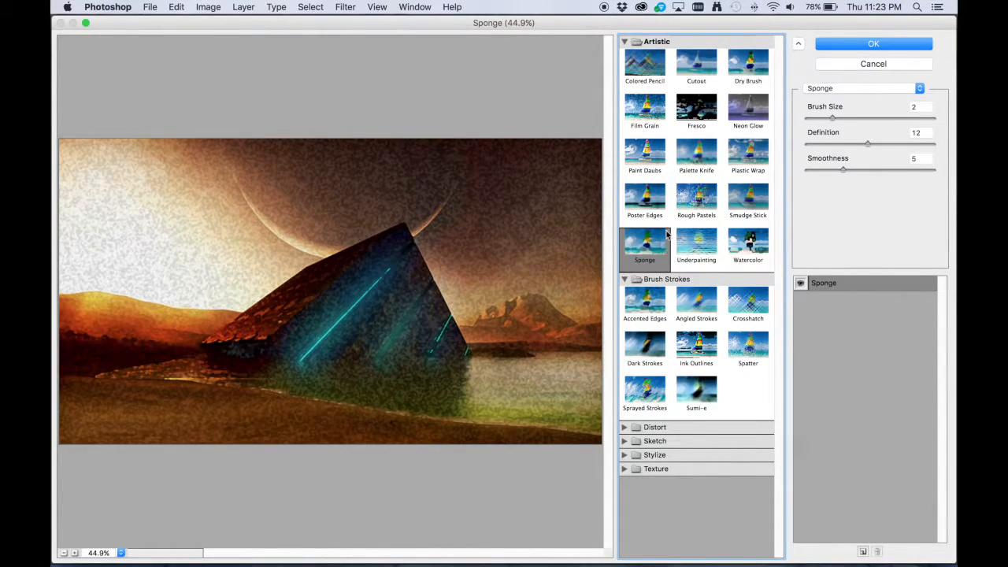
left_click(748, 118)
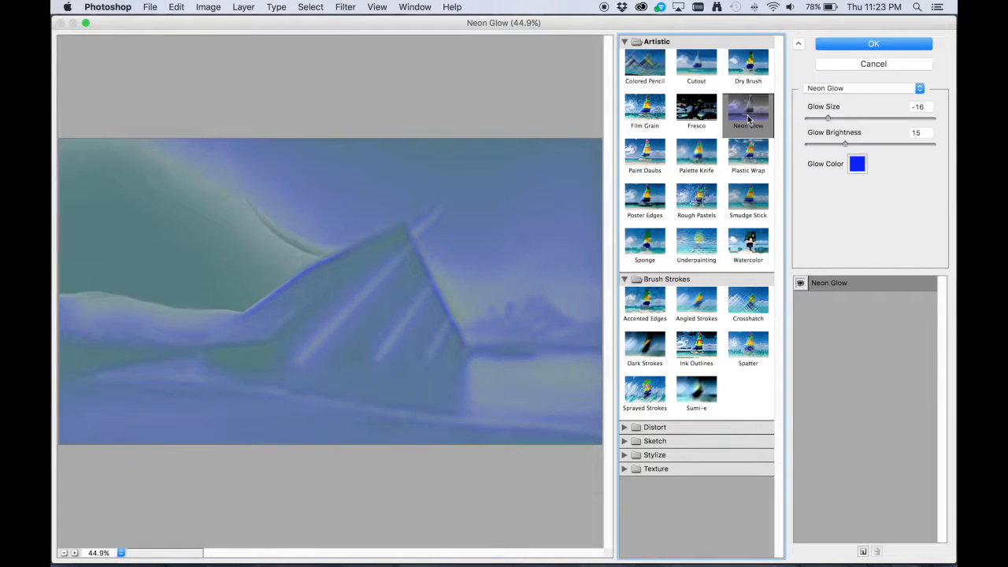
Choose the Film Grain filter and set grain 9, highlight area 4 and intensity 6.
left_click(658, 122)
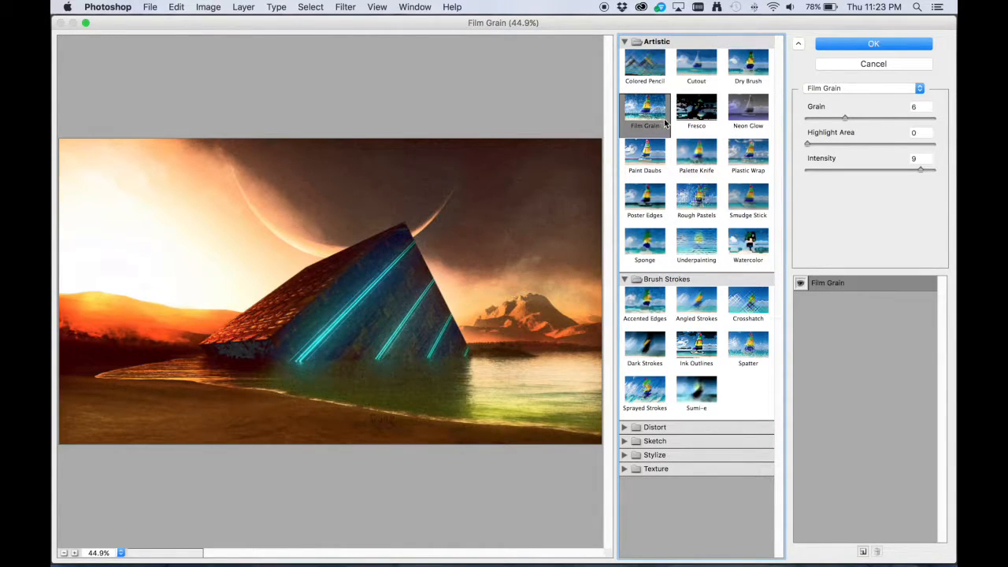
left_click_drag(845, 118, 876, 122)
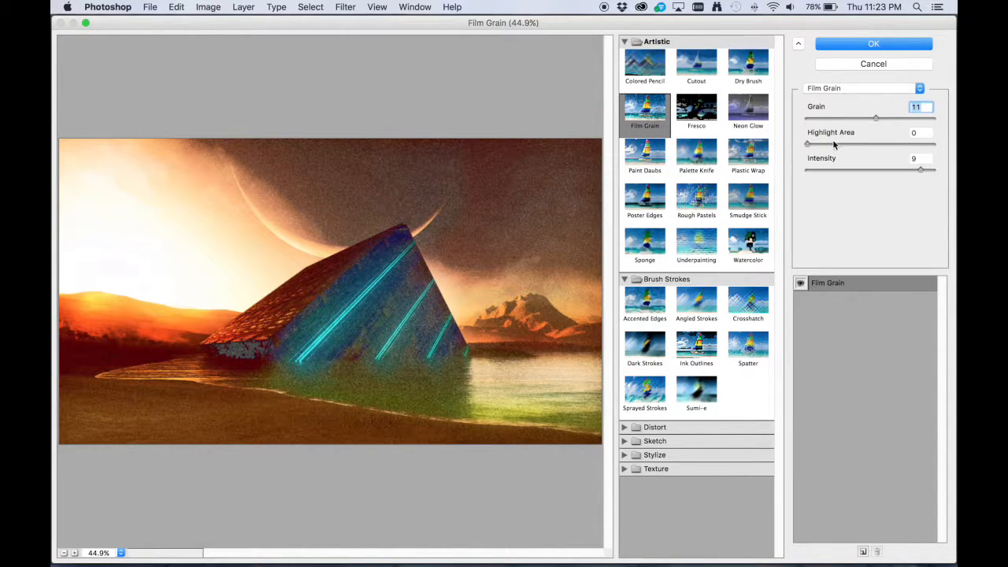
left_click_drag(806, 145, 830, 145)
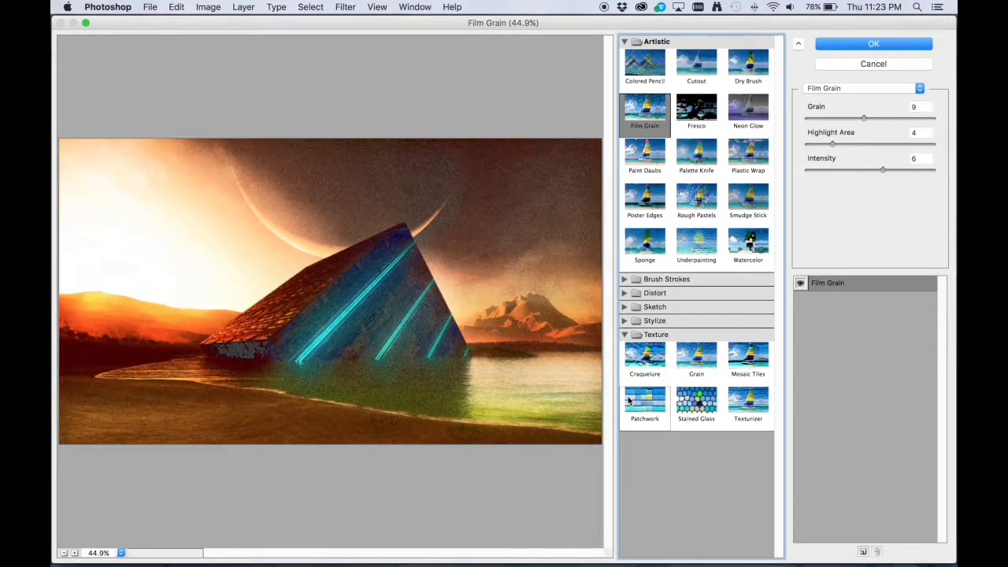
Choose the Patchwork texture filter and set square size 6 and relief 16.
left_click(629, 402)
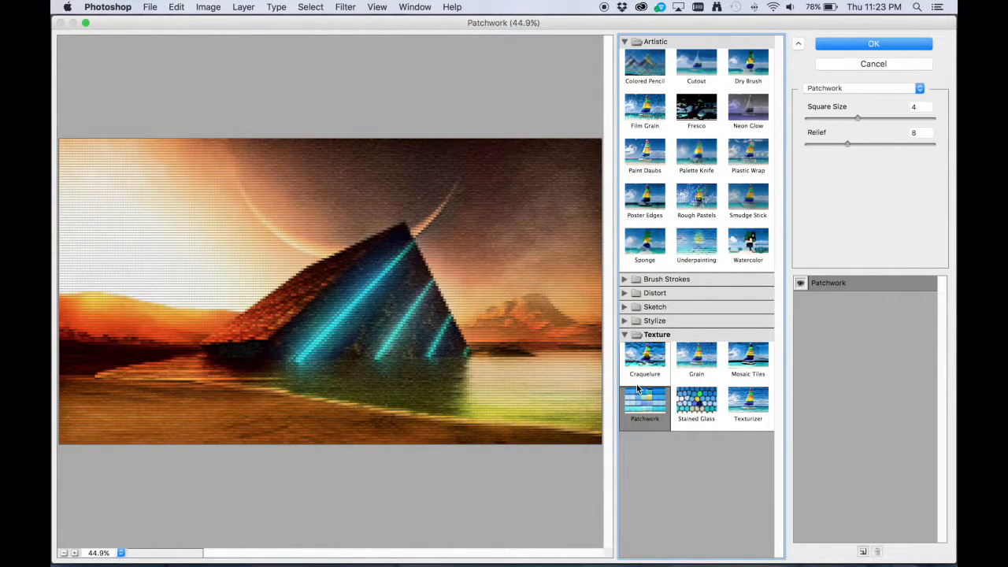
left_click(868, 116)
left_click_drag(867, 115, 878, 116)
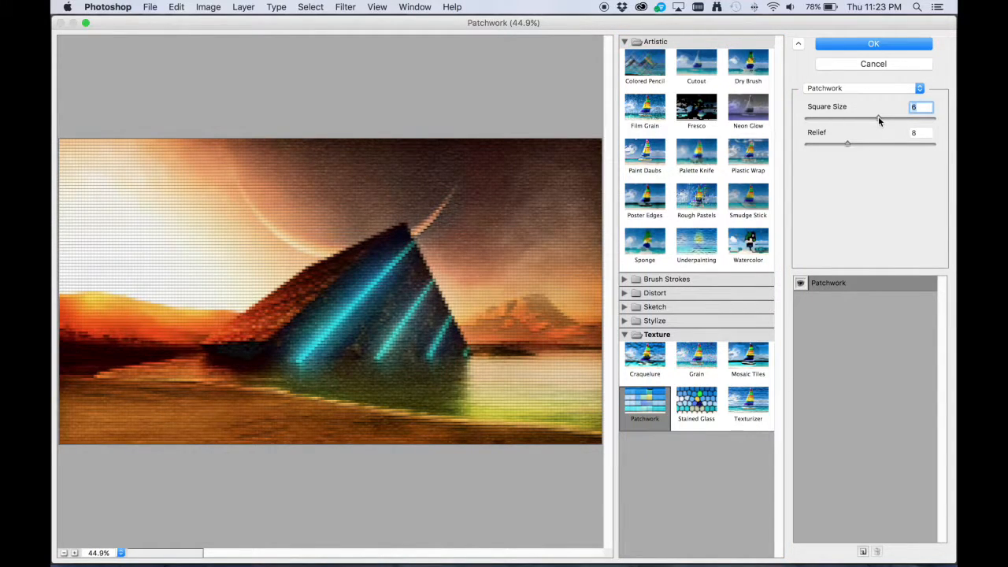
left_click_drag(848, 144, 884, 147)
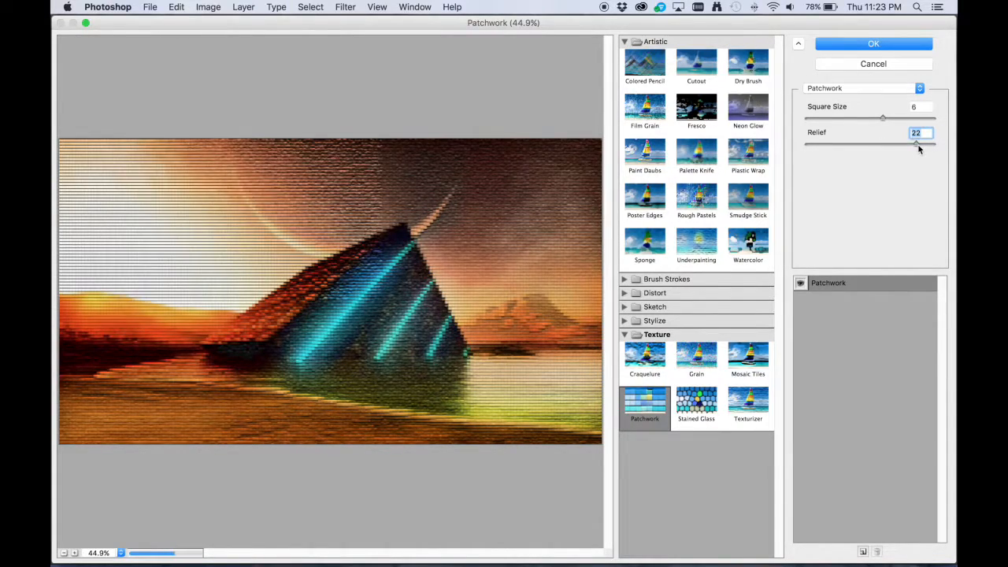
left_click_drag(890, 148, 895, 149)
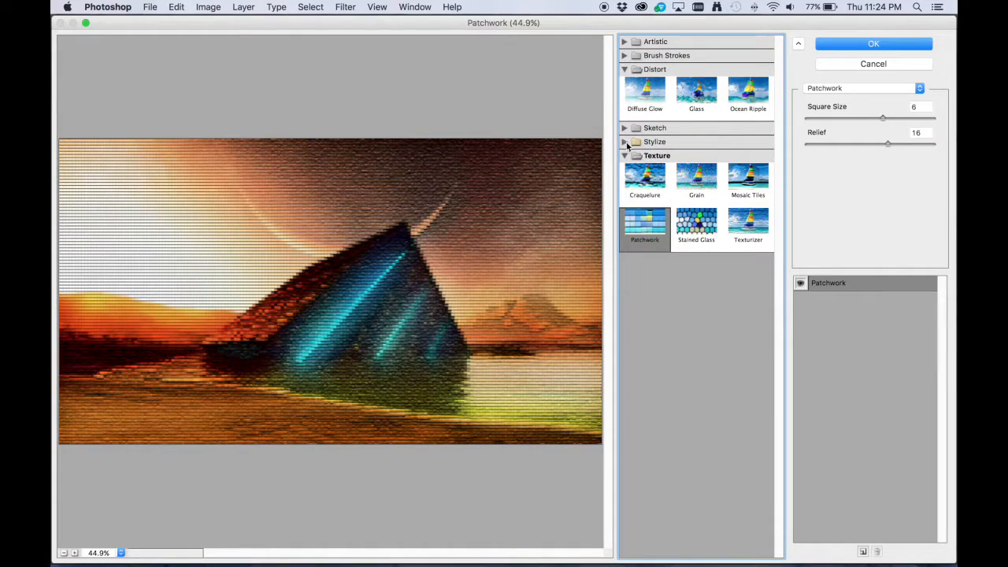
Choose the Glowing Edges filter, set edge width 5 and edge brightness 8, and fine-tune the smoothness.
left_click(625, 143)
left_click(646, 172)
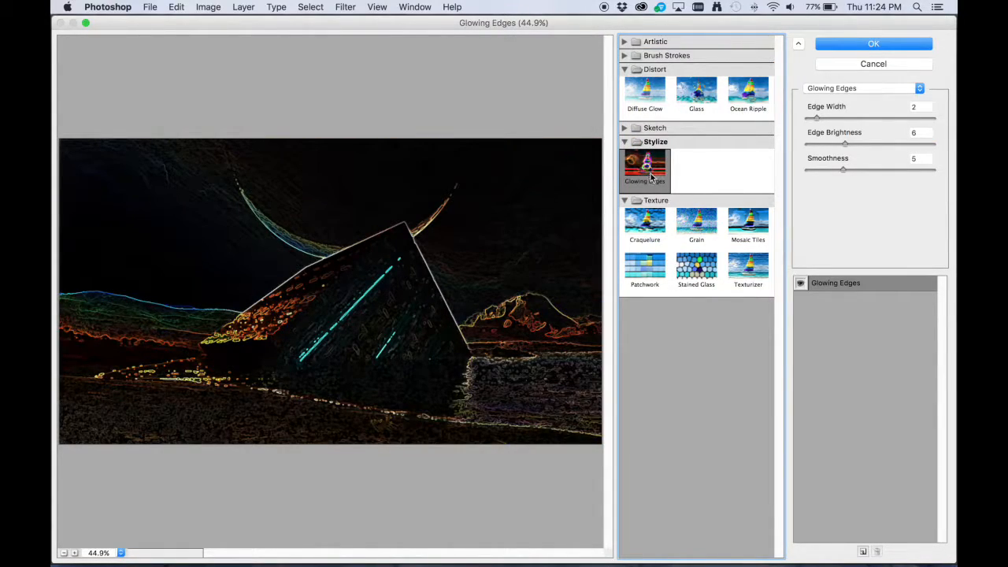
left_click_drag(819, 118, 848, 122)
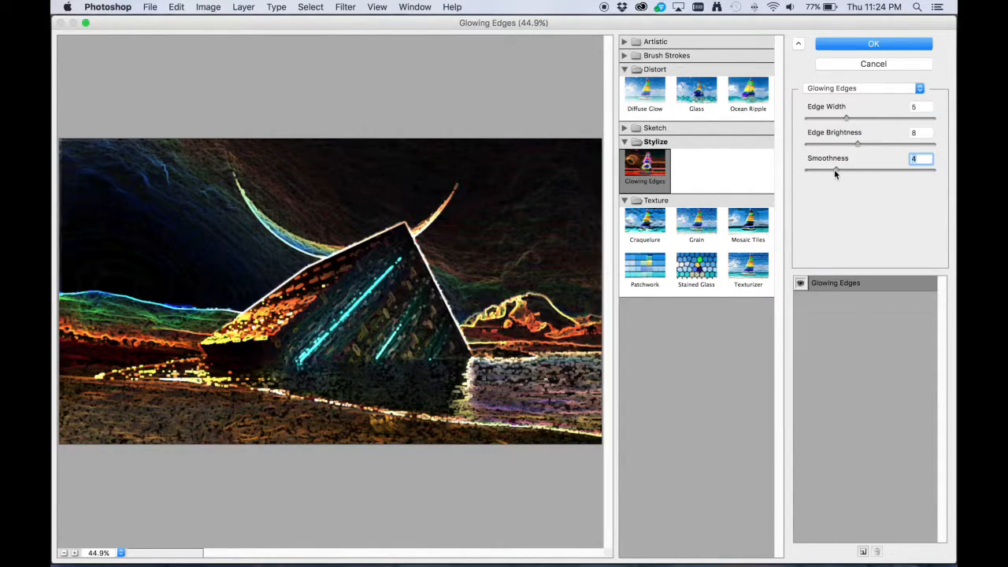
mouse_move(835, 170)
left_mouse_down()
mouse_move(851, 171)
mouse_move(842, 169)
left_mouse_up()
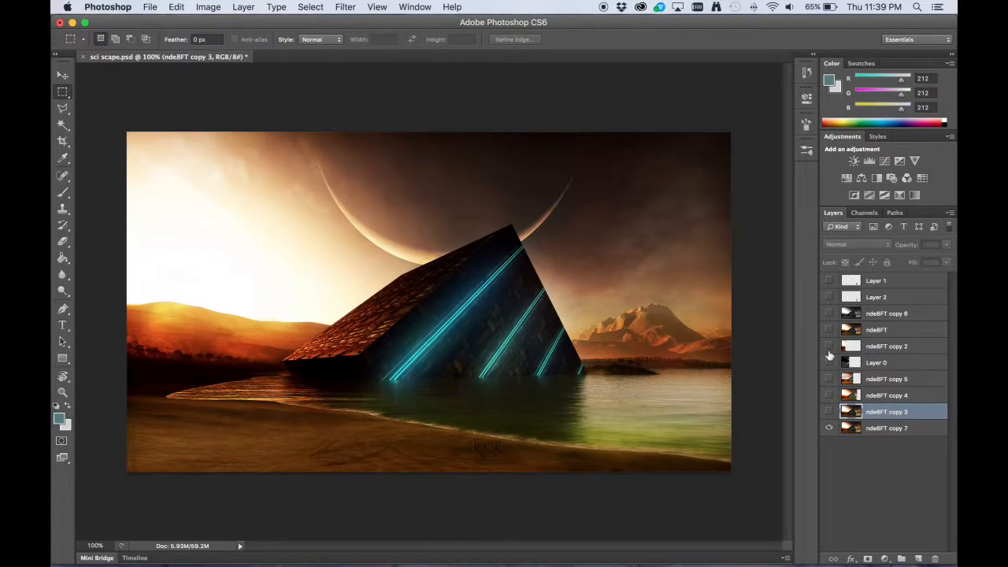
Show the filtered strip layers nde8FT copy 2, Layer 0, nde8FT copy 5, nde8FT copy 4 and nde8FT copy 3.
left_click(828, 346)
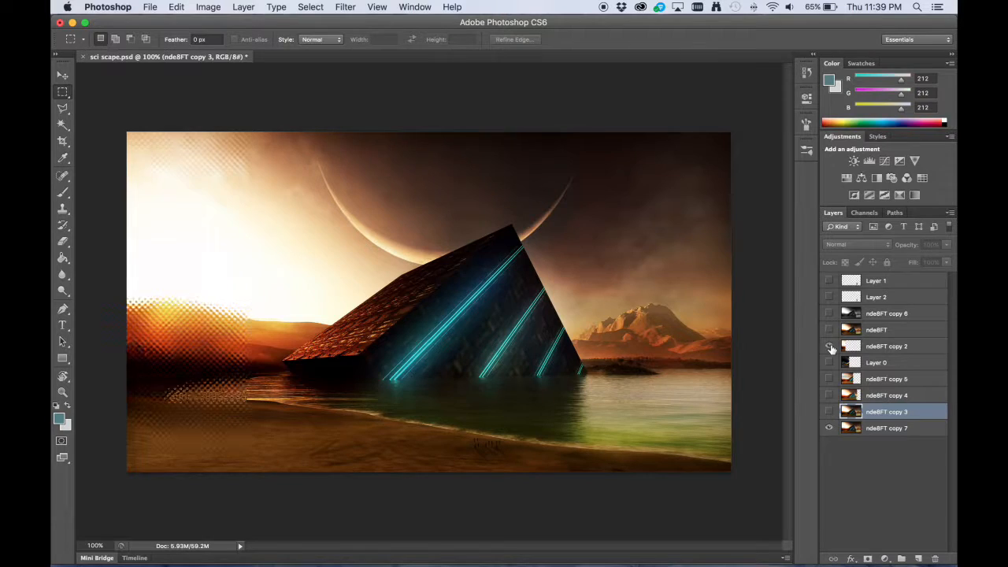
left_click(829, 362)
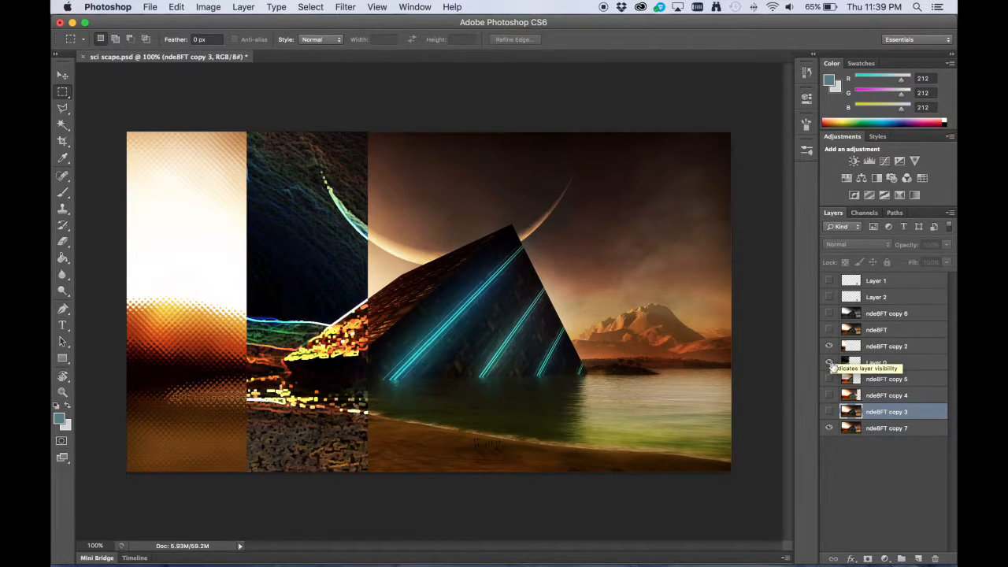
left_click(828, 379)
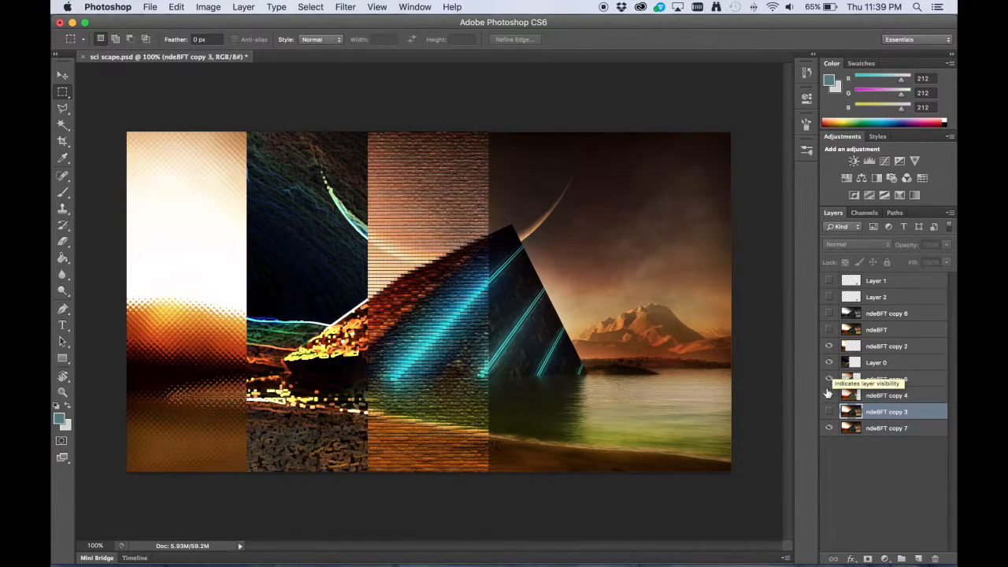
left_click(828, 395)
left_click(828, 411)
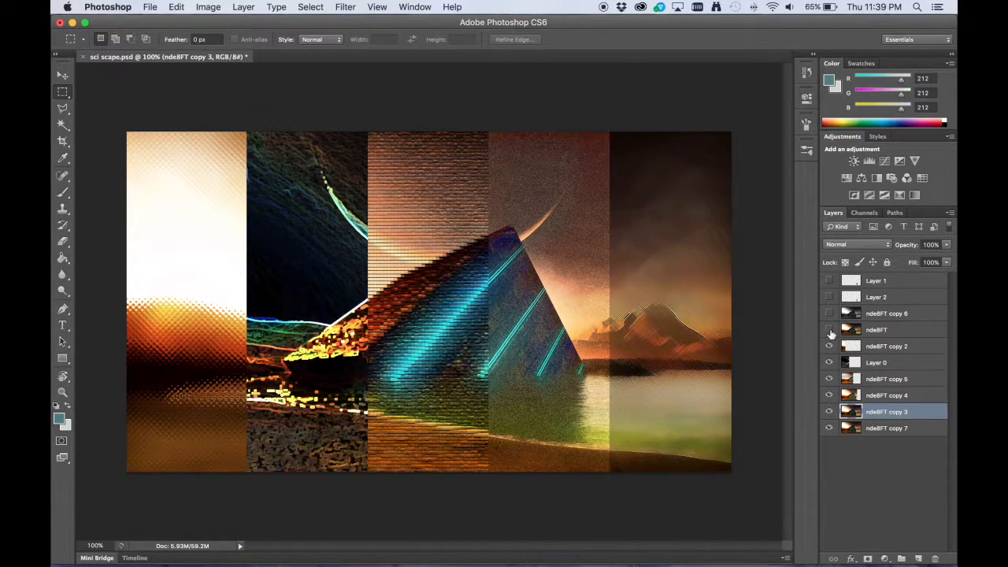
Show the layers nde8FT, nde8FT copy 6, Layer 2 and Layer 1.
left_click(829, 330)
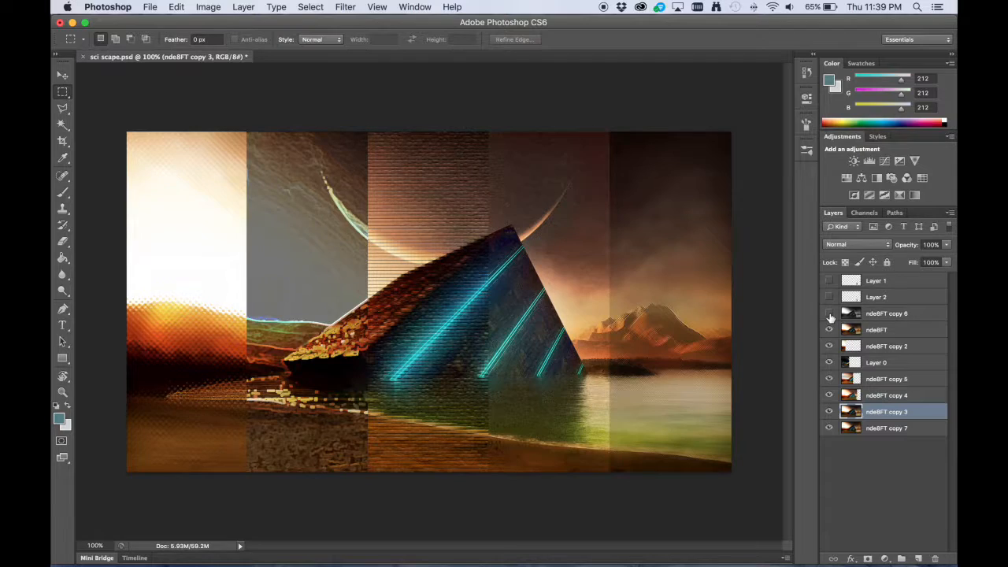
left_click(829, 314)
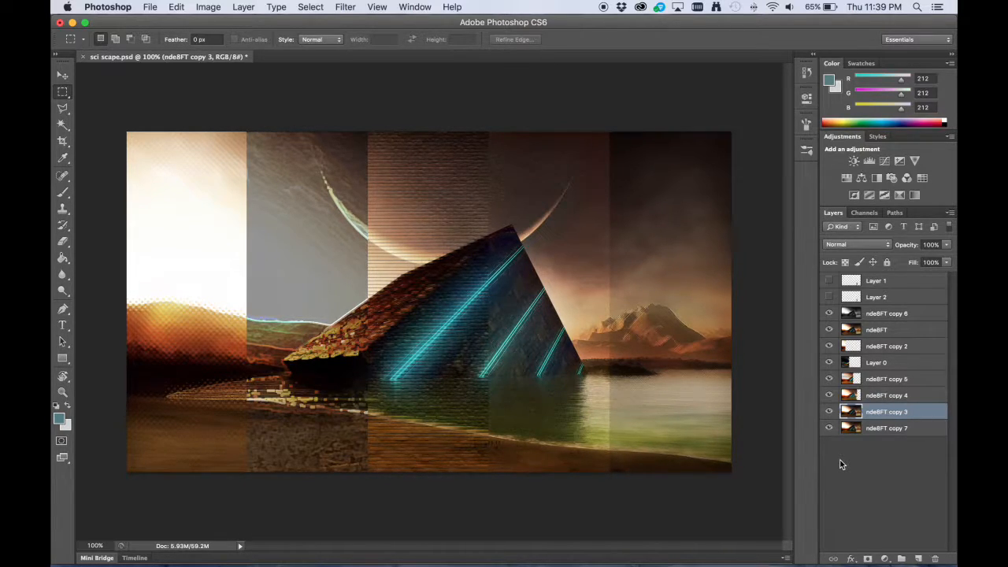
left_click(829, 297)
left_click(829, 281)
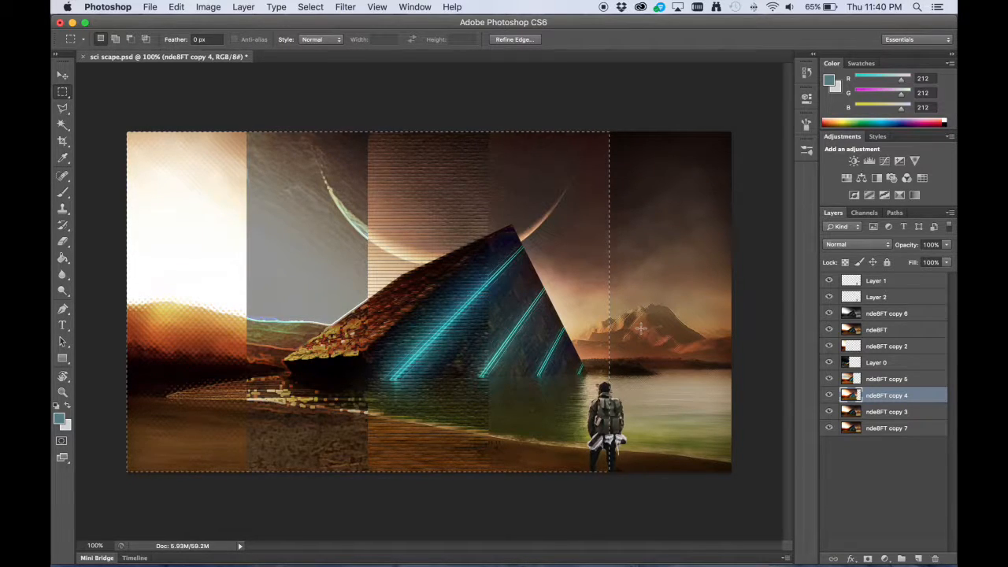
Invert the selection to cover only the far-right strip, then make Layer 2 active and toggle its visibility to check its content.
right_click(539, 305)
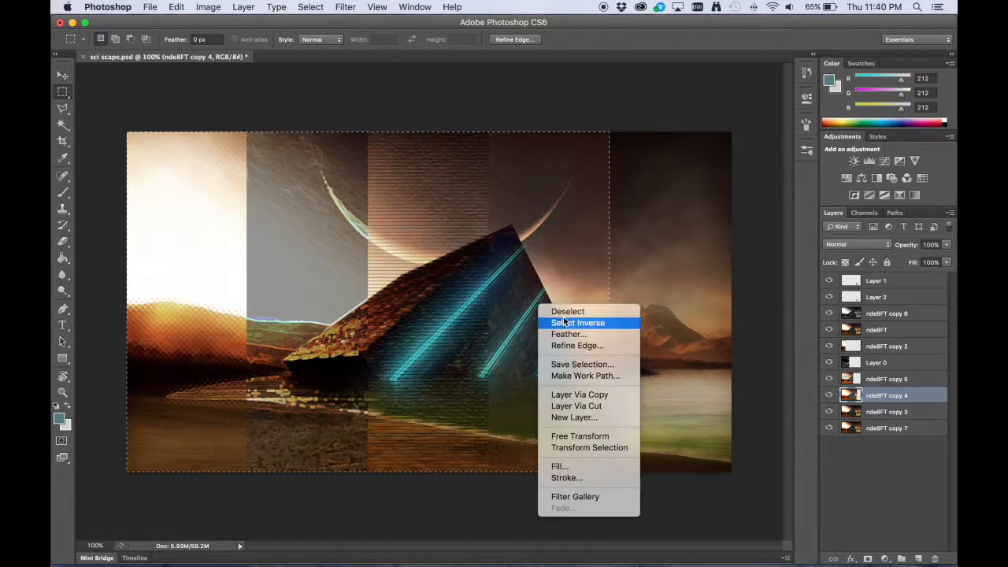
left_click(577, 322)
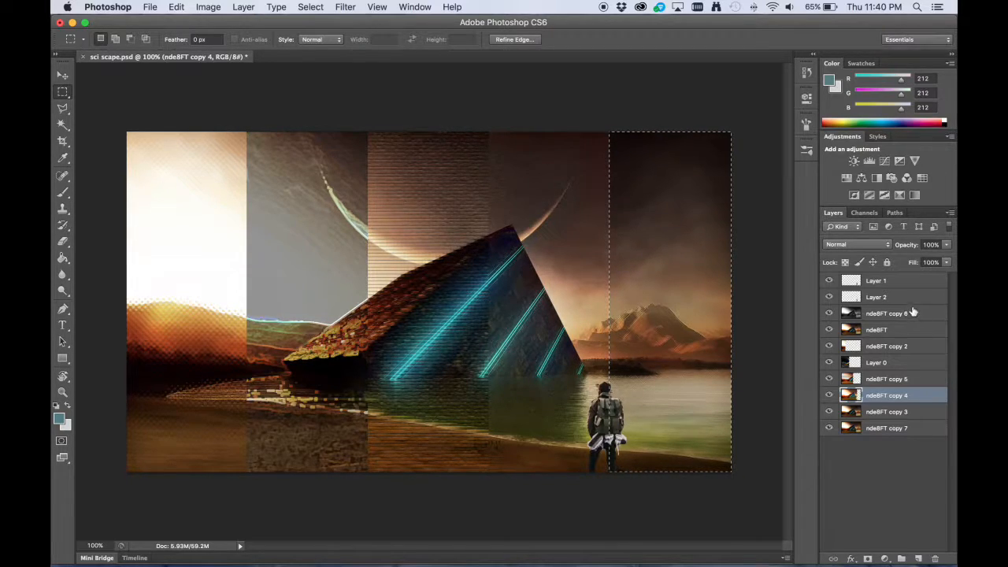
left_click(892, 297)
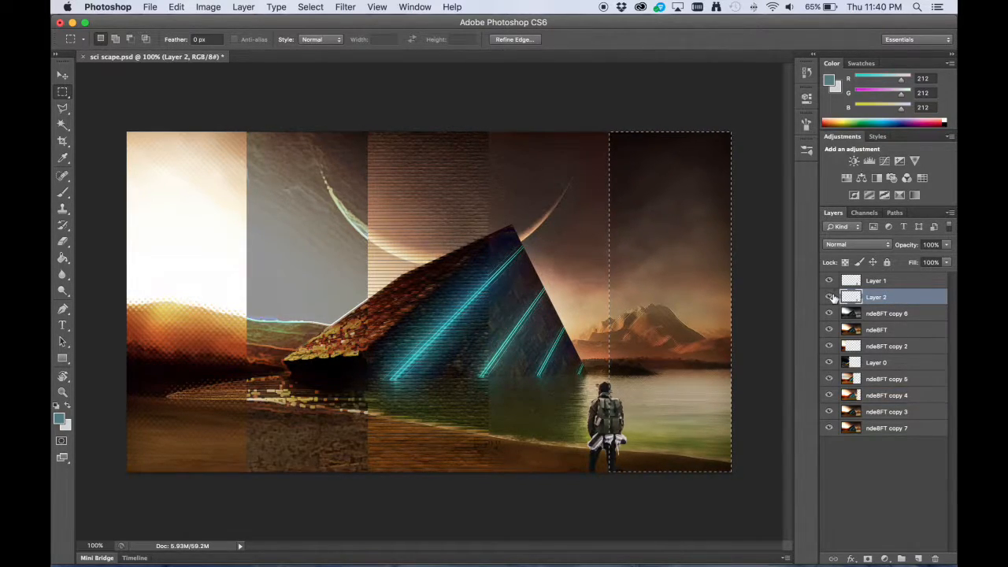
left_click(830, 297)
left_click(831, 297)
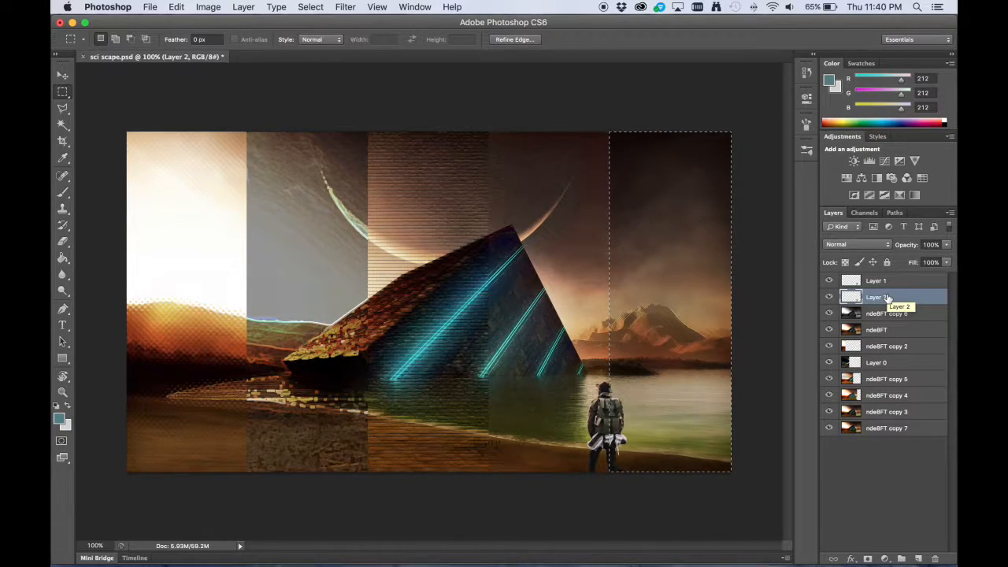
Try the Stained Glass filter on the backpacker in Layer 1 with cell size 4, border thickness 3 and light intensity 3.
left_click(345, 6)
left_click(385, 71)
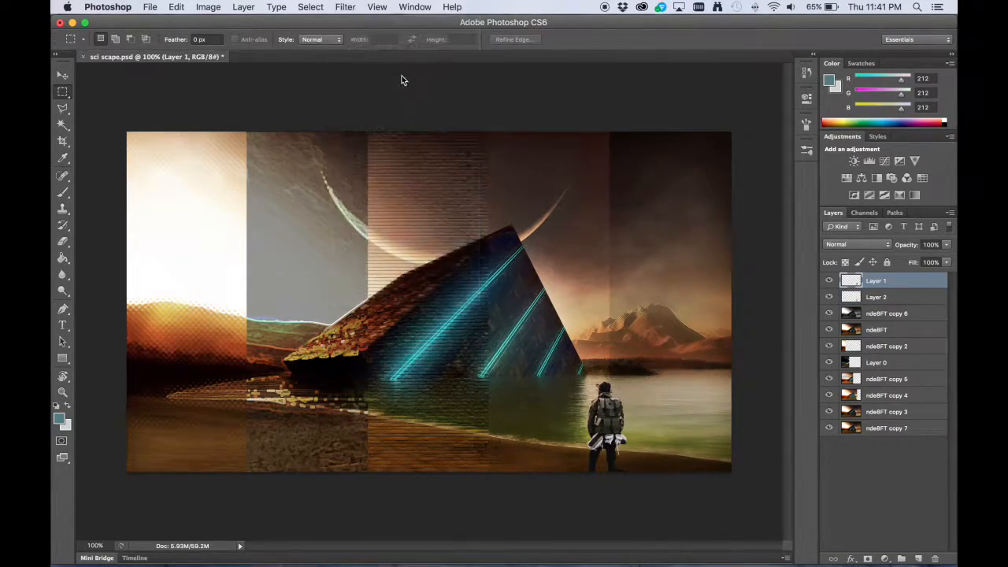
left_click_drag(817, 118, 811, 117)
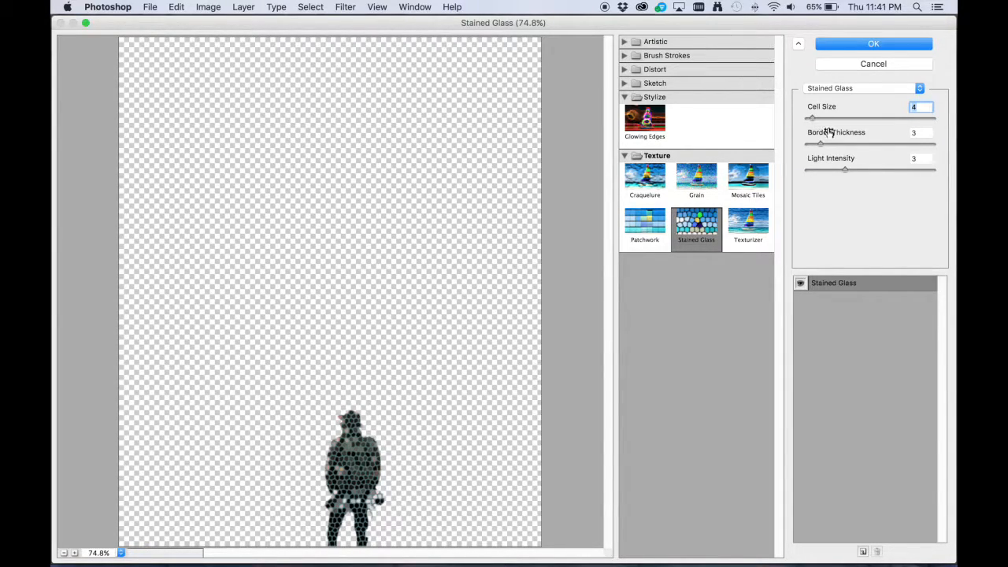
left_click(887, 47)
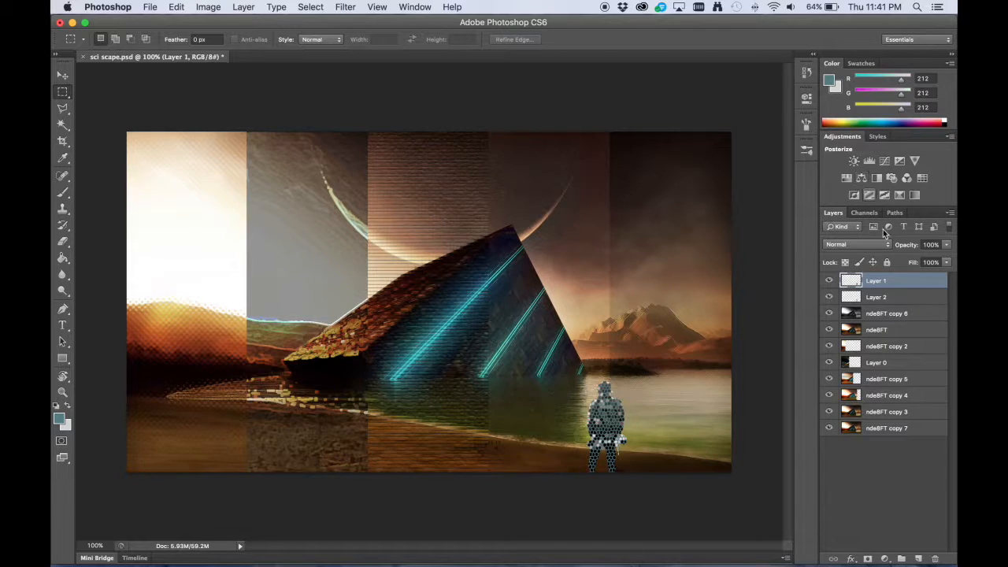
Move Layer 2 above Layer 1 and toggle Layer 1's visibility to check its content.
left_click_drag(893, 297, 892, 273)
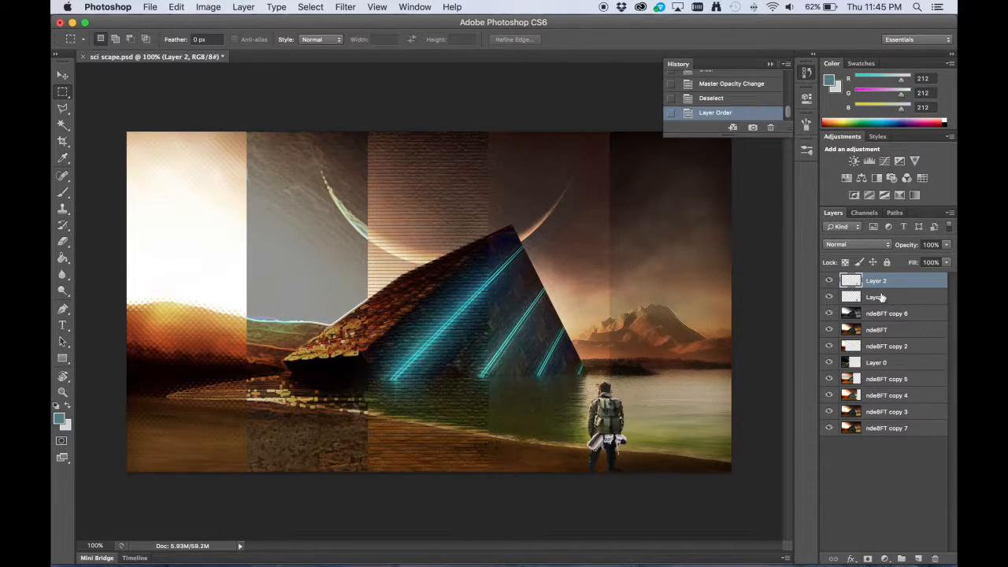
left_click(828, 297)
left_click(829, 297)
Apply the Crosshatch filter to the backpacker on Layer 1 with stroke length 16, sharpness 13 and strength 2.
left_click(879, 299)
left_click(348, 8)
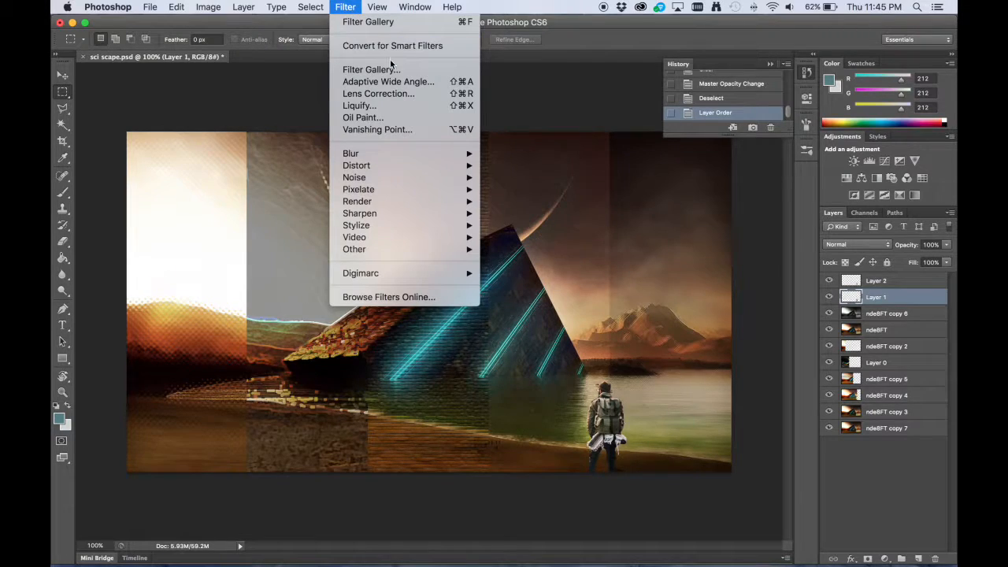
mouse_move(396, 149)
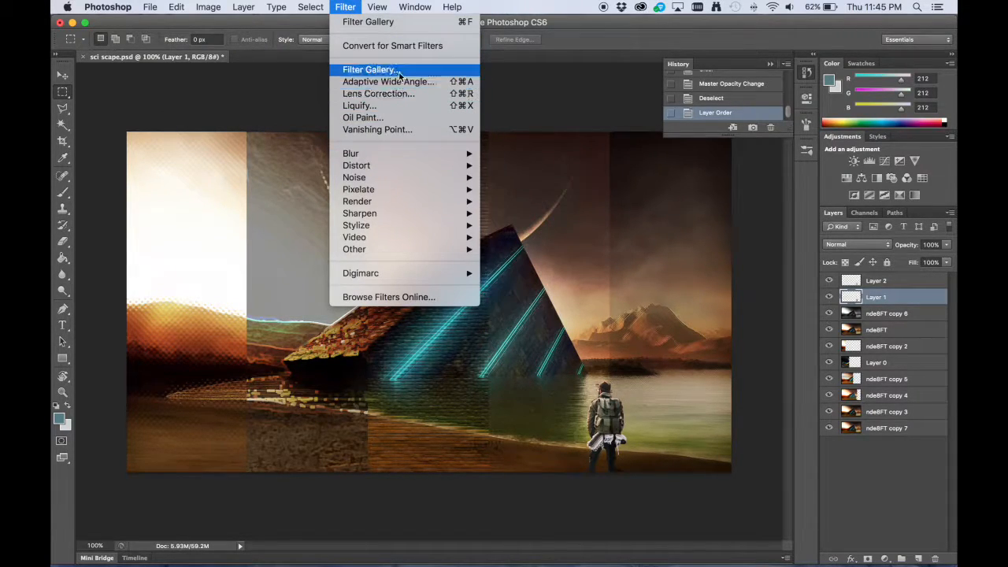
left_click(372, 70)
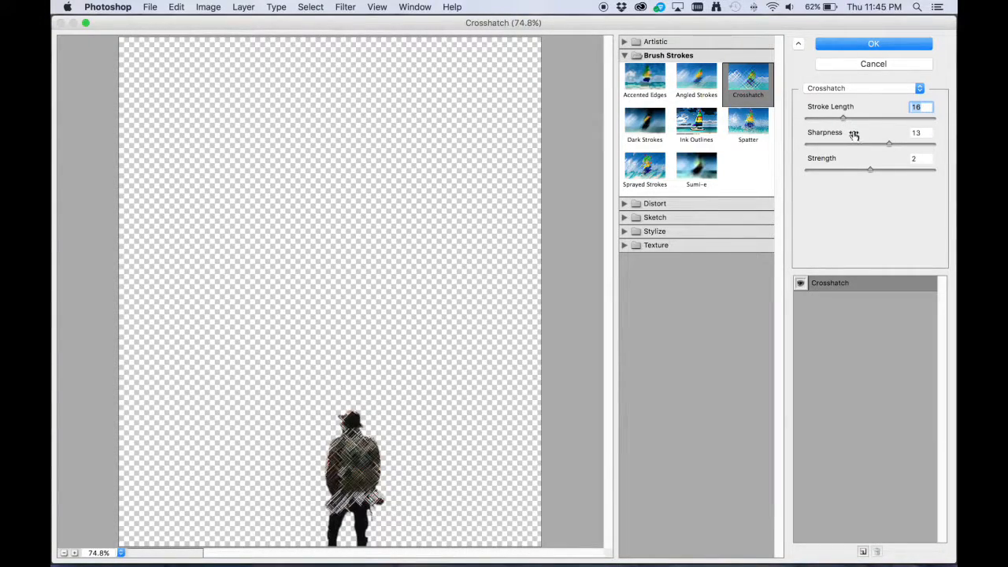
left_click(860, 47)
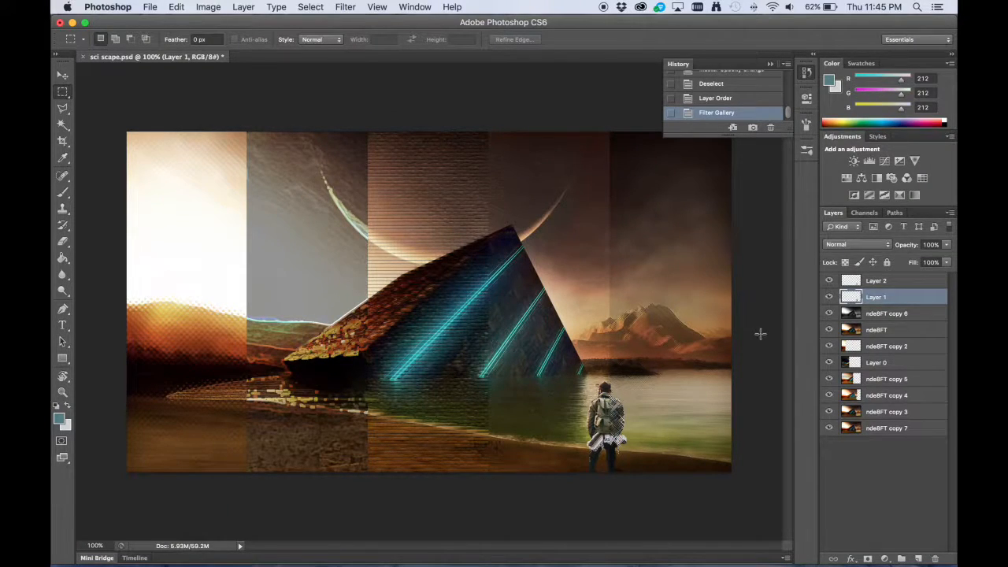
Apply the Film Grain filter to the half backpacker on Layer 2 with grain 10, highlight area 4 and intensity 6.
left_click(869, 285)
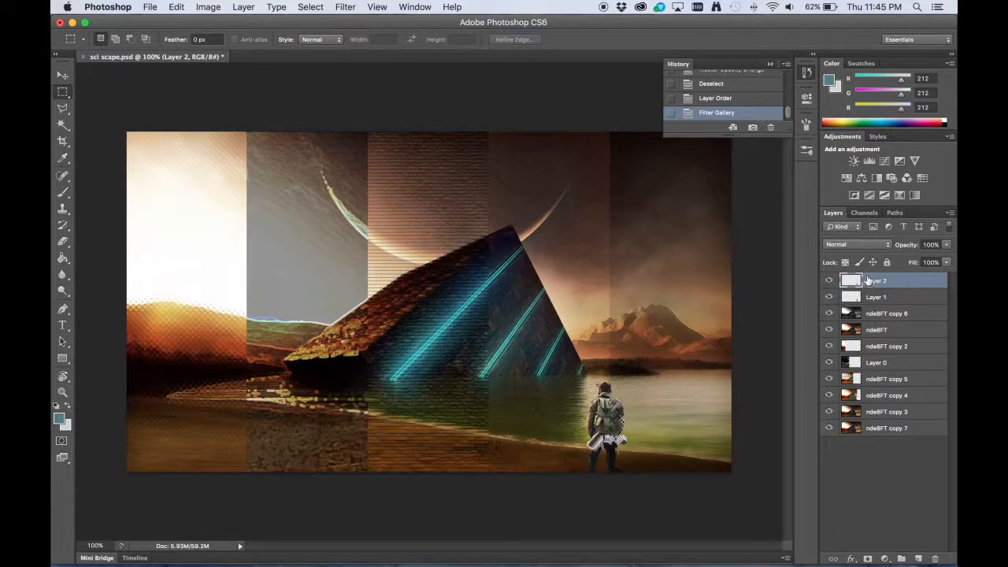
left_click(346, 8)
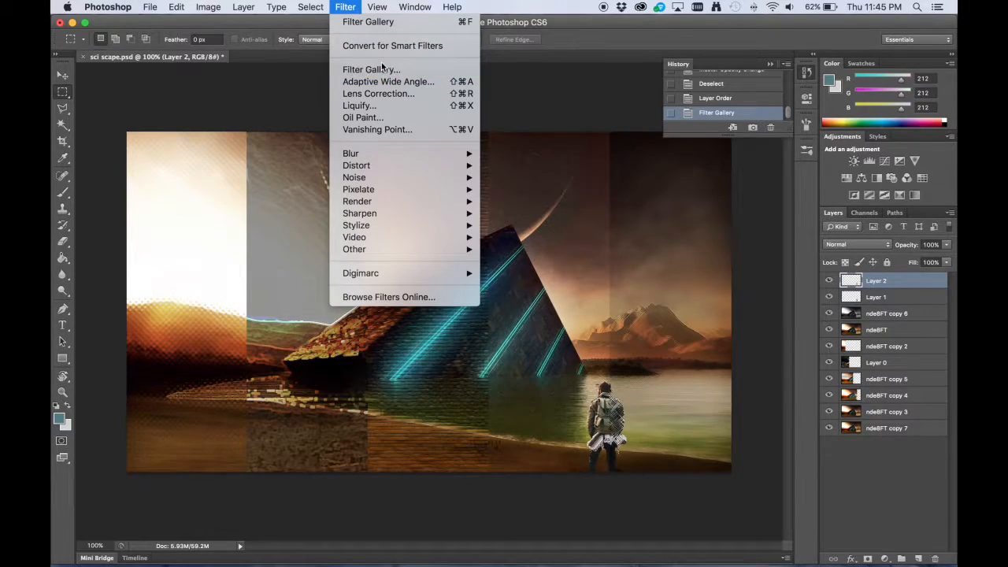
left_click(385, 70)
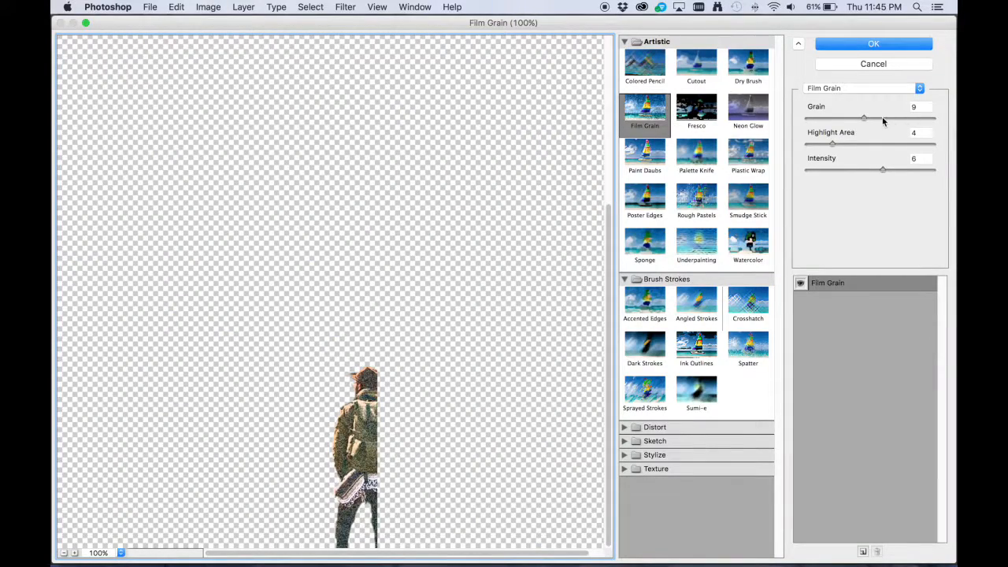
left_click_drag(863, 119, 868, 120)
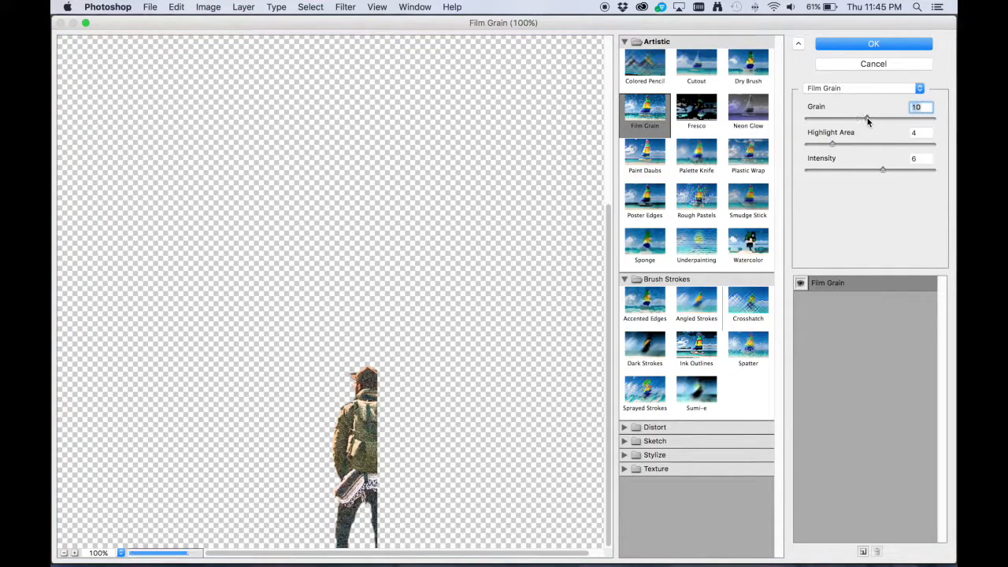
left_click(865, 45)
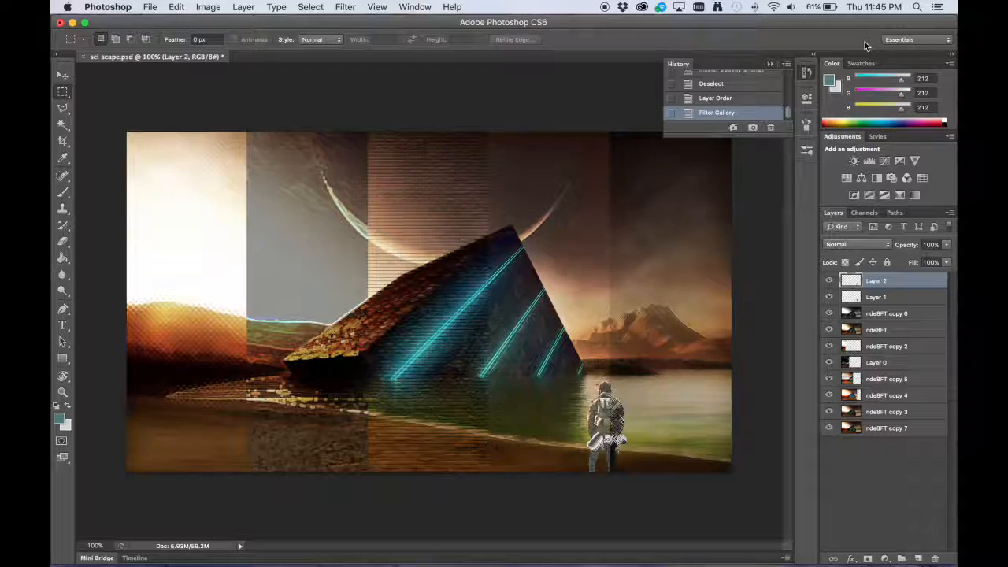